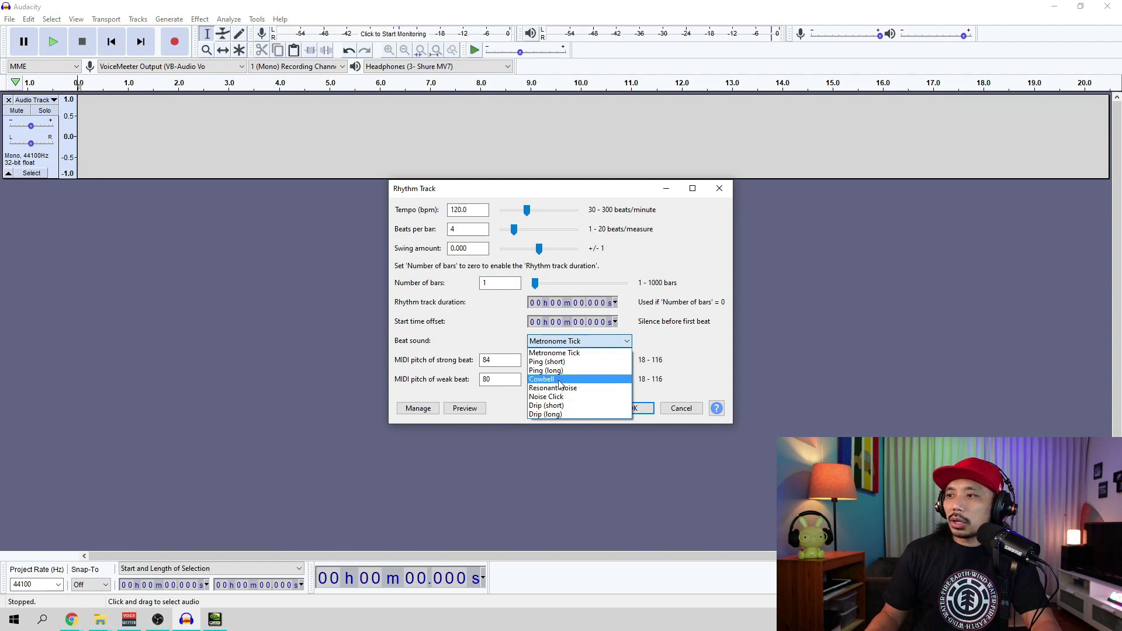
- Generate a one-bar rhythm track at 120 bpm with the Cowbell beat sound and play it from the start
left_click(558, 381)
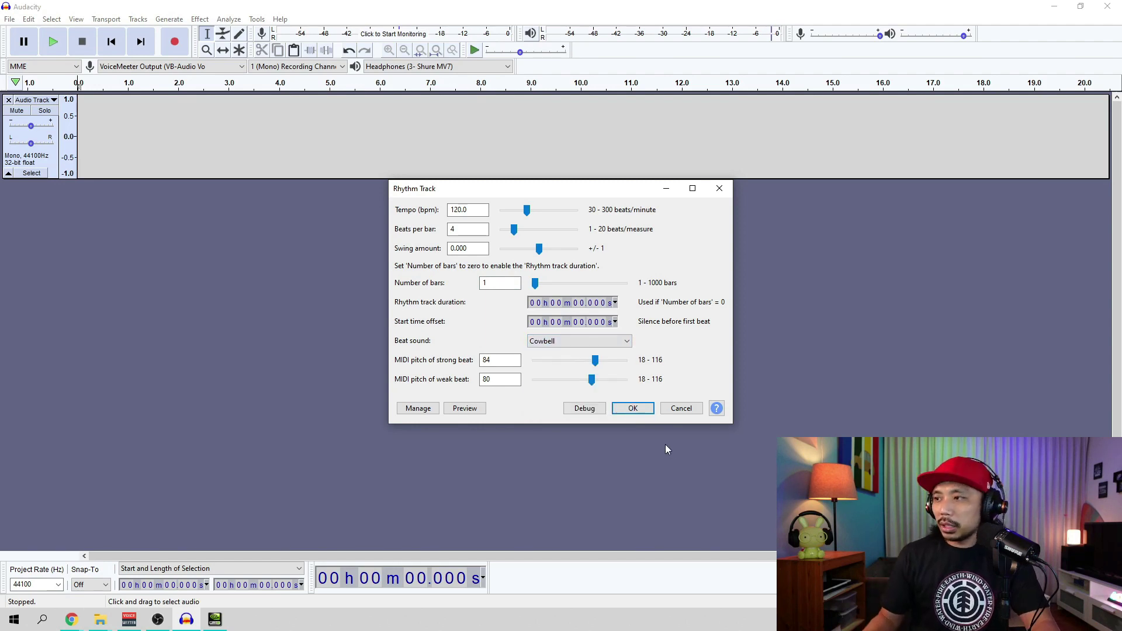
left_click(648, 412)
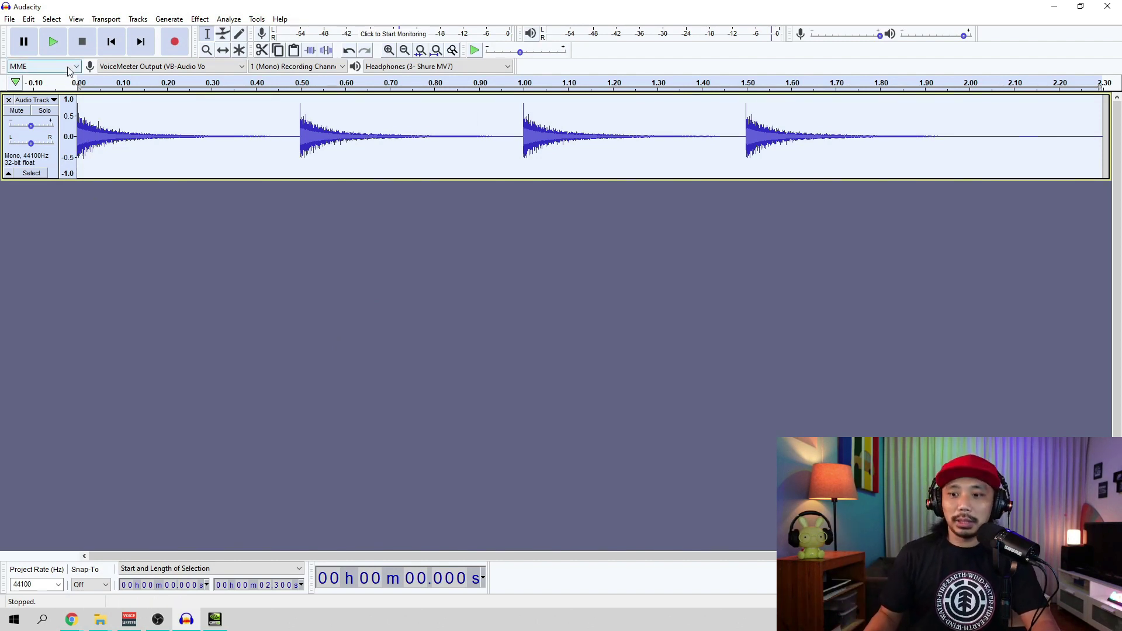
left_click(78, 97)
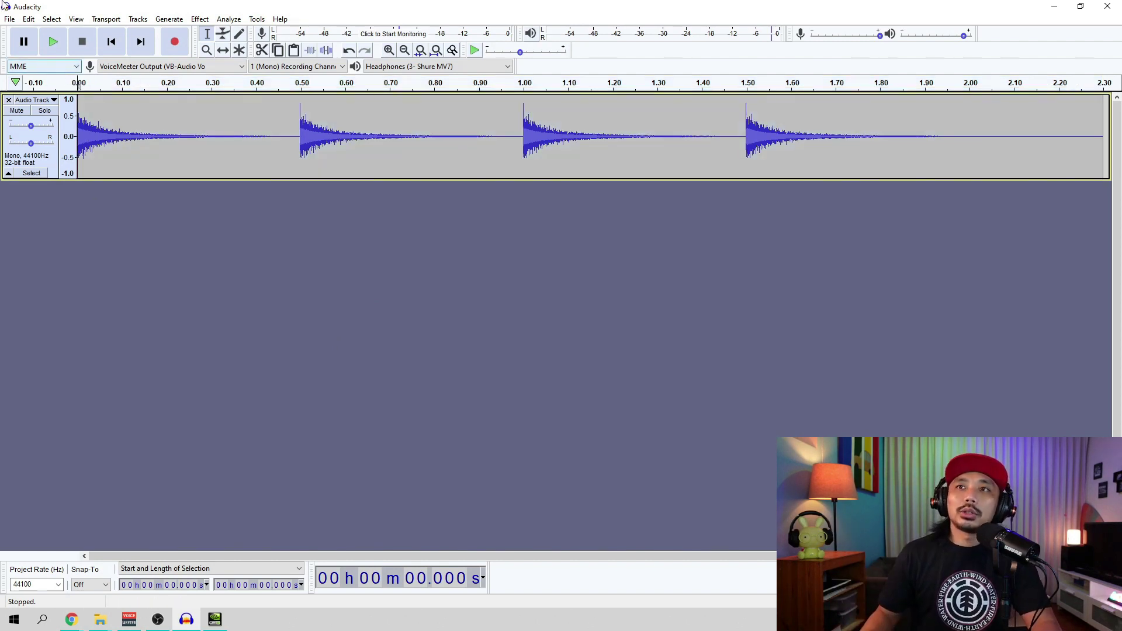
left_click(60, 39)
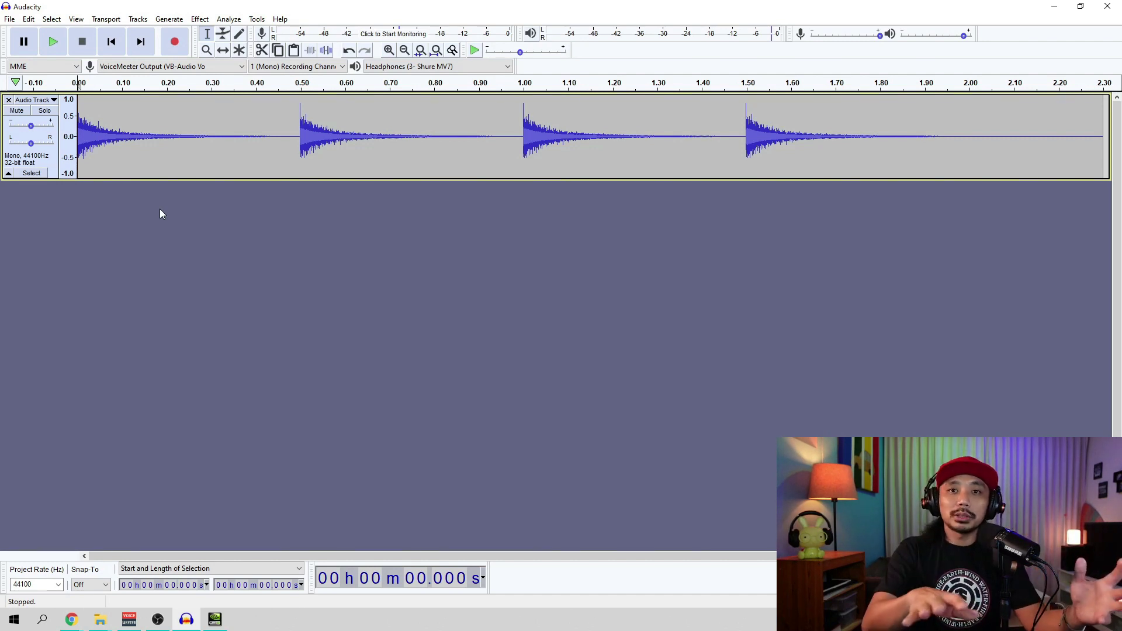
- Switch to Voicemeeter Banana to check the audio routing, and minimize it
left_click(128, 626)
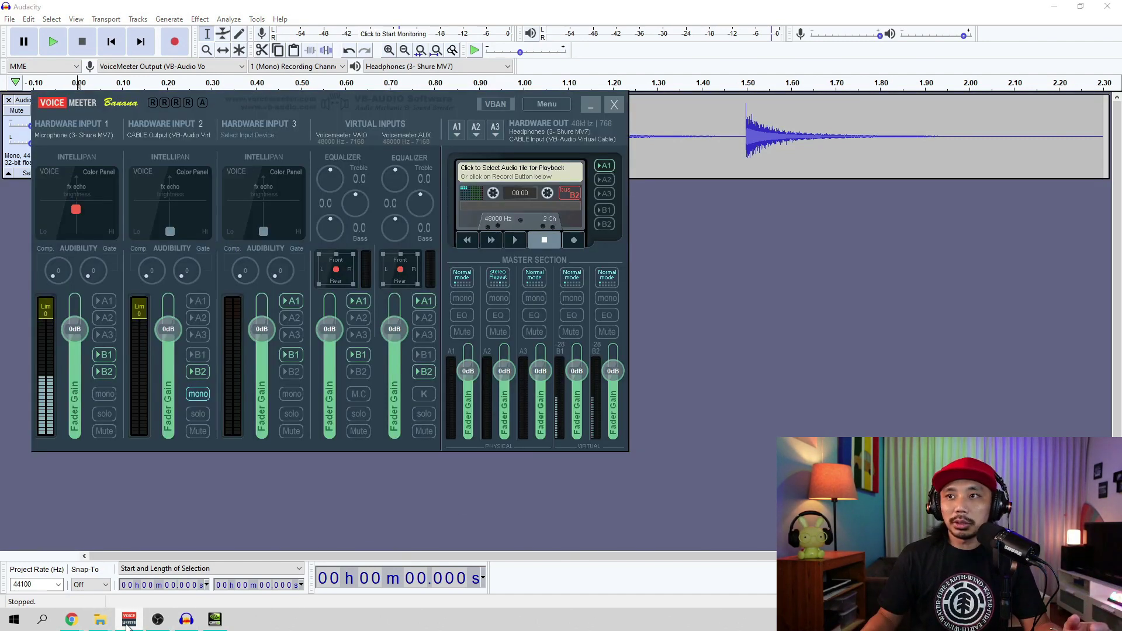
left_click(591, 106)
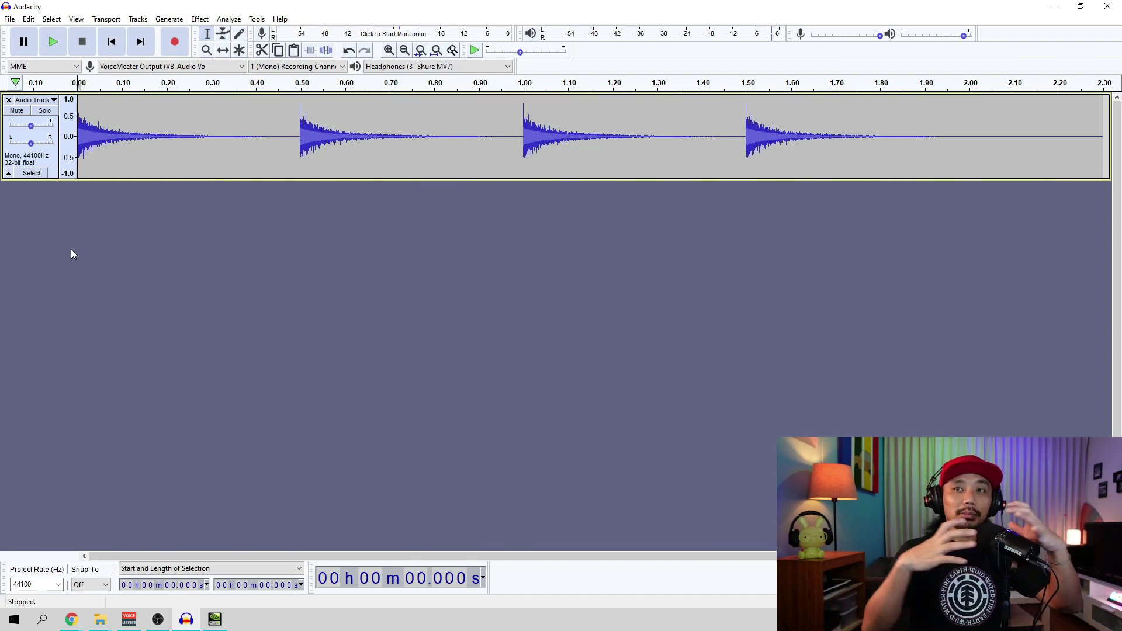
- Add a second mono track and record the played-back cowbell beats into it until all four are captured
left_click(134, 22)
mouse_move(146, 35)
left_click(291, 35)
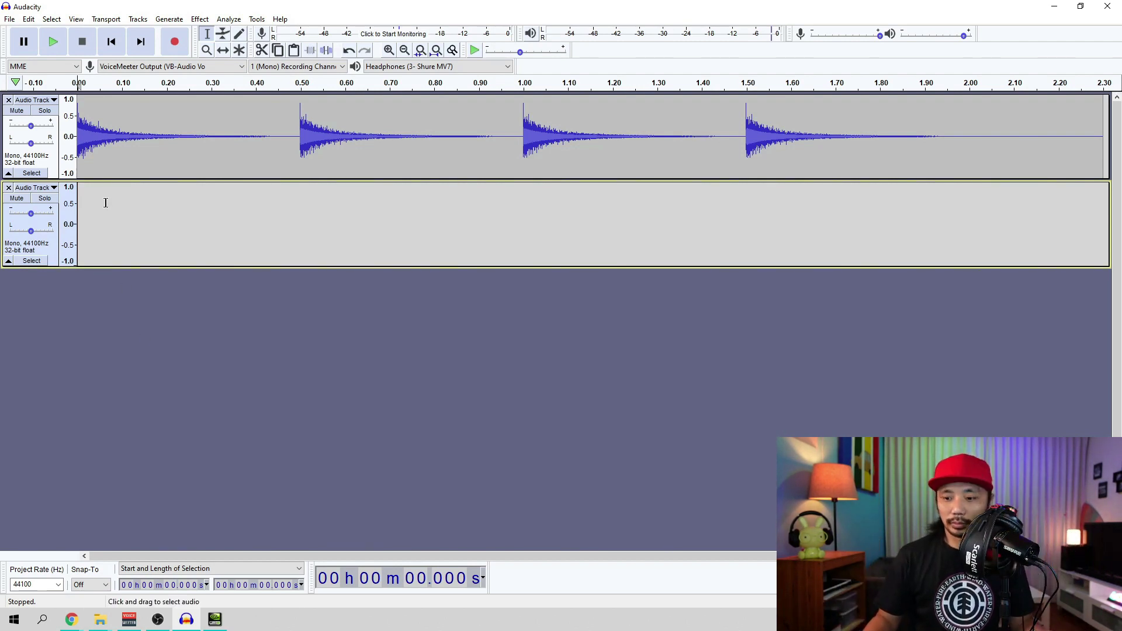
left_click(174, 41)
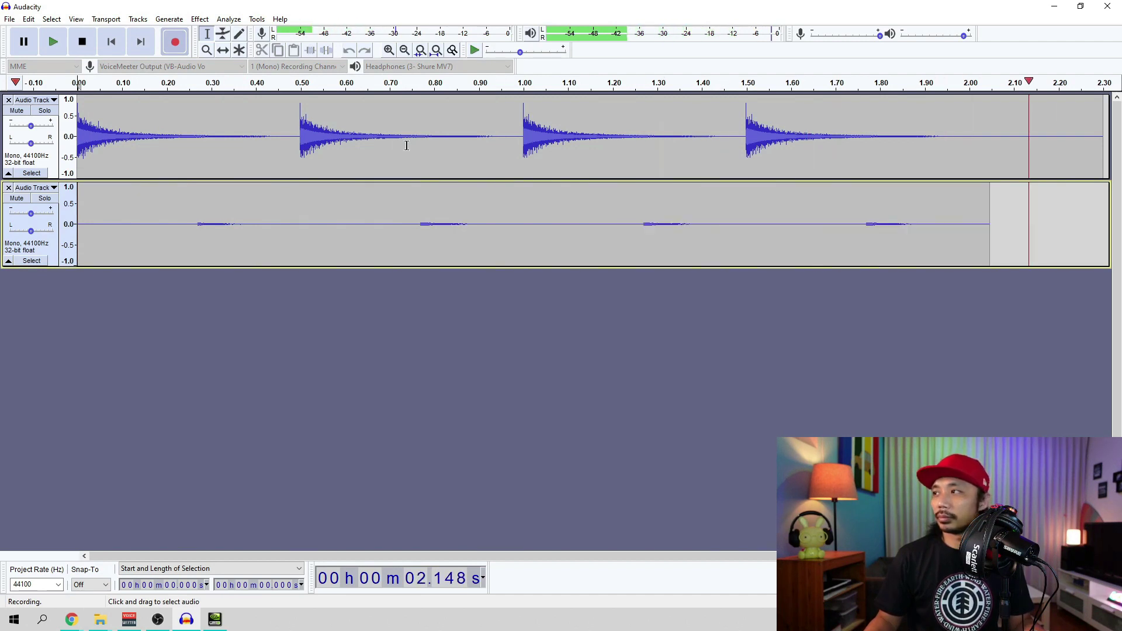
left_click(85, 47)
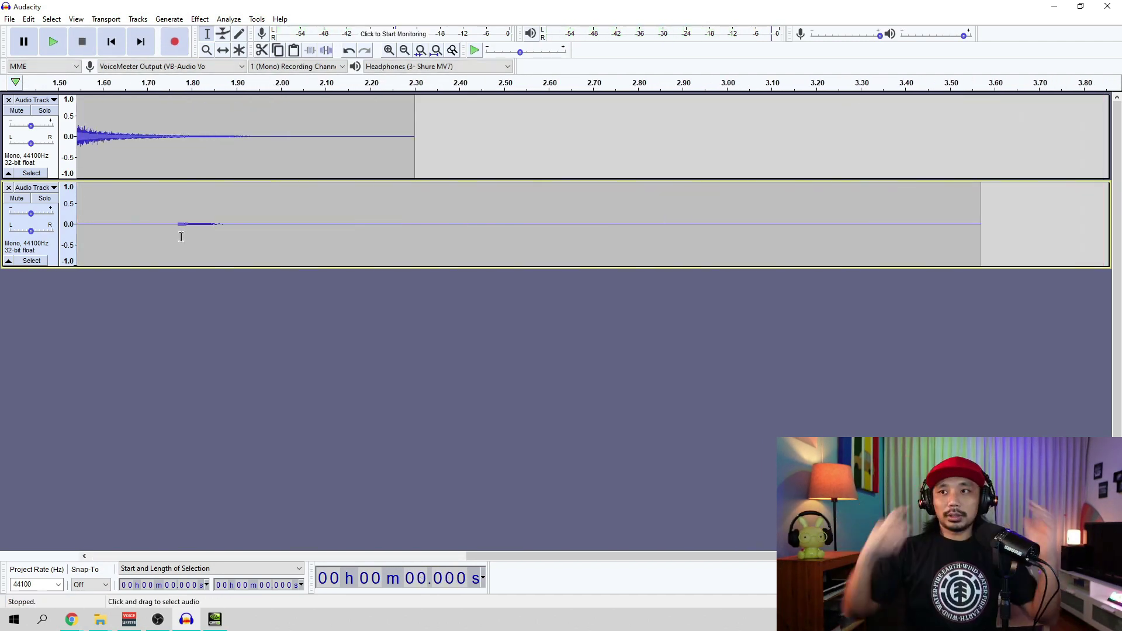
- Play both tracks together from the start to compare the recording with the rhythm track, and return to the beginning
key("Home")
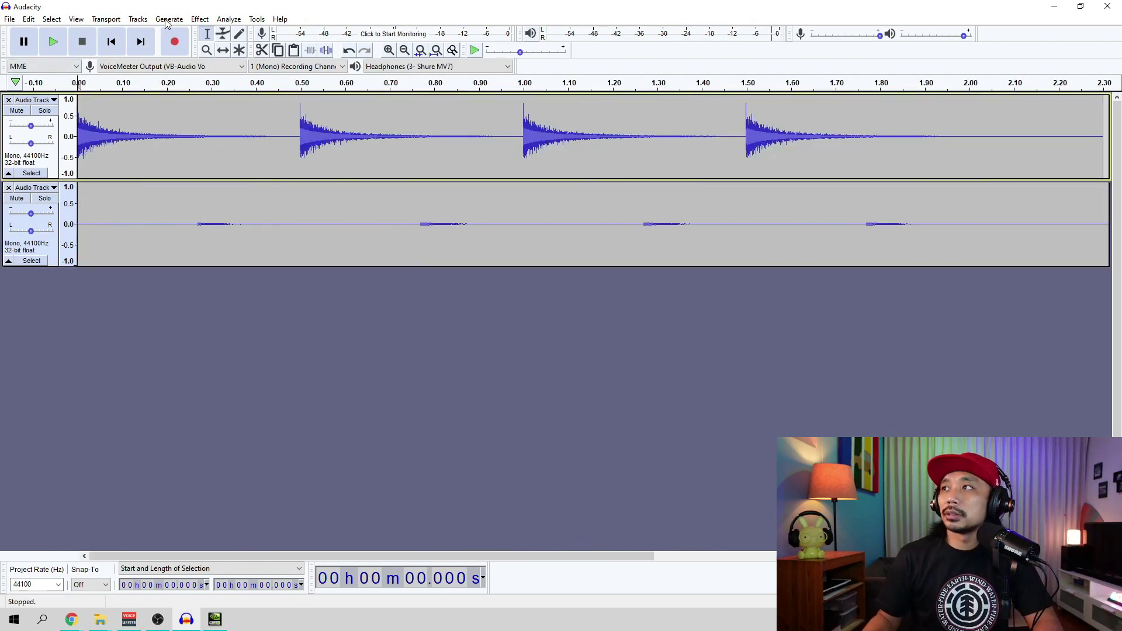
left_click(56, 44)
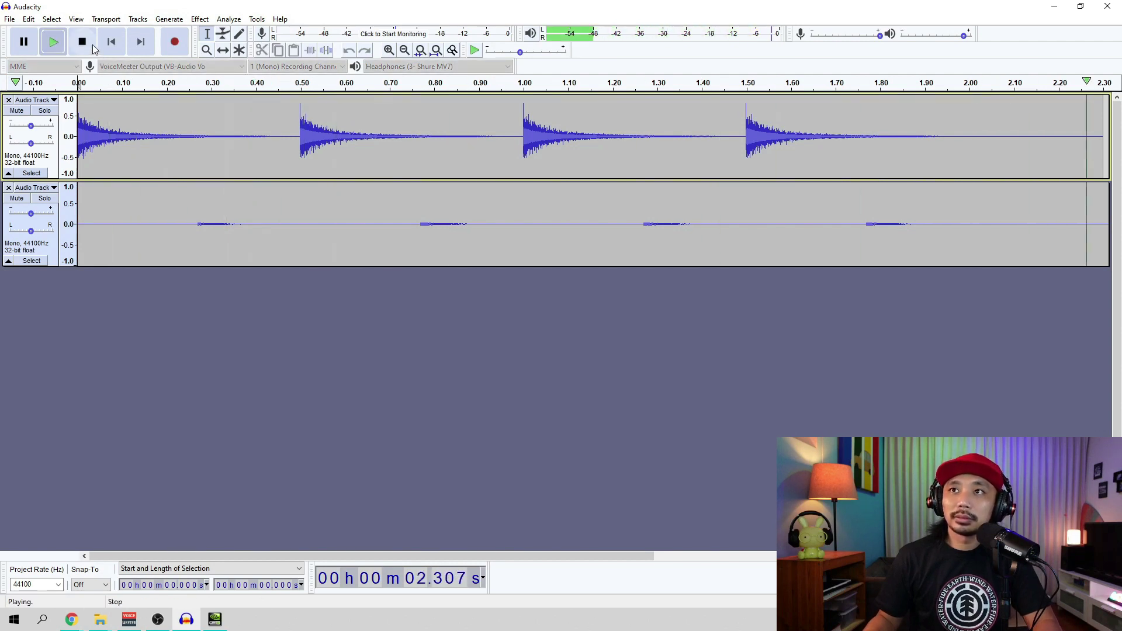
key("space")
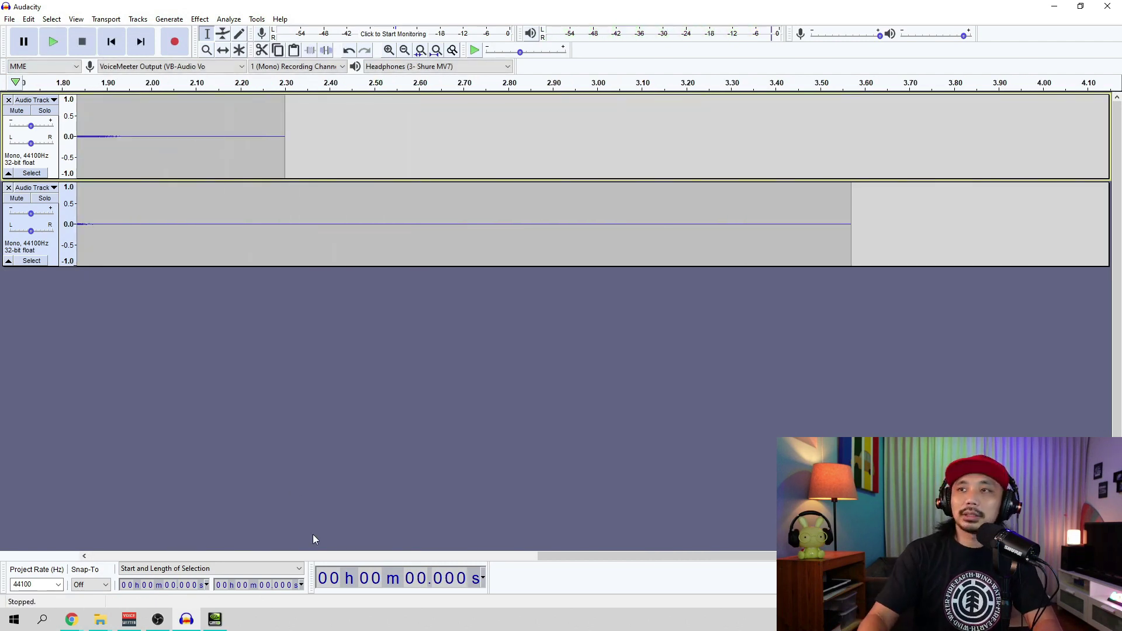
key("Home")
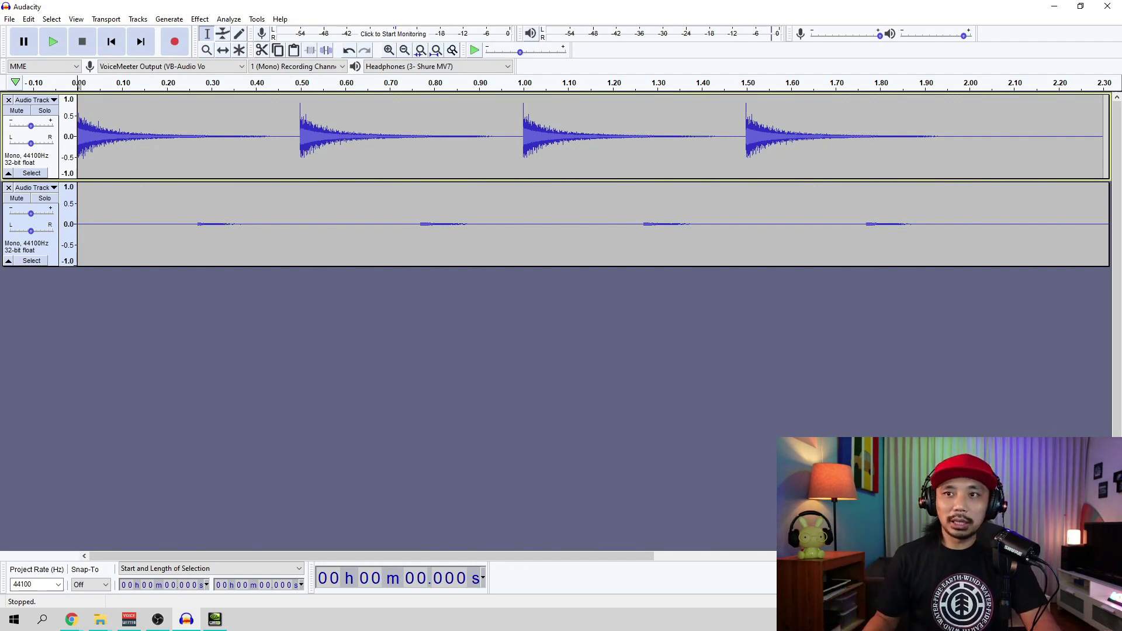
- Enlarge the recorded track and place the cursor at the onset of its first cowbell beat
left_click_drag(51, 266, 52, 347)
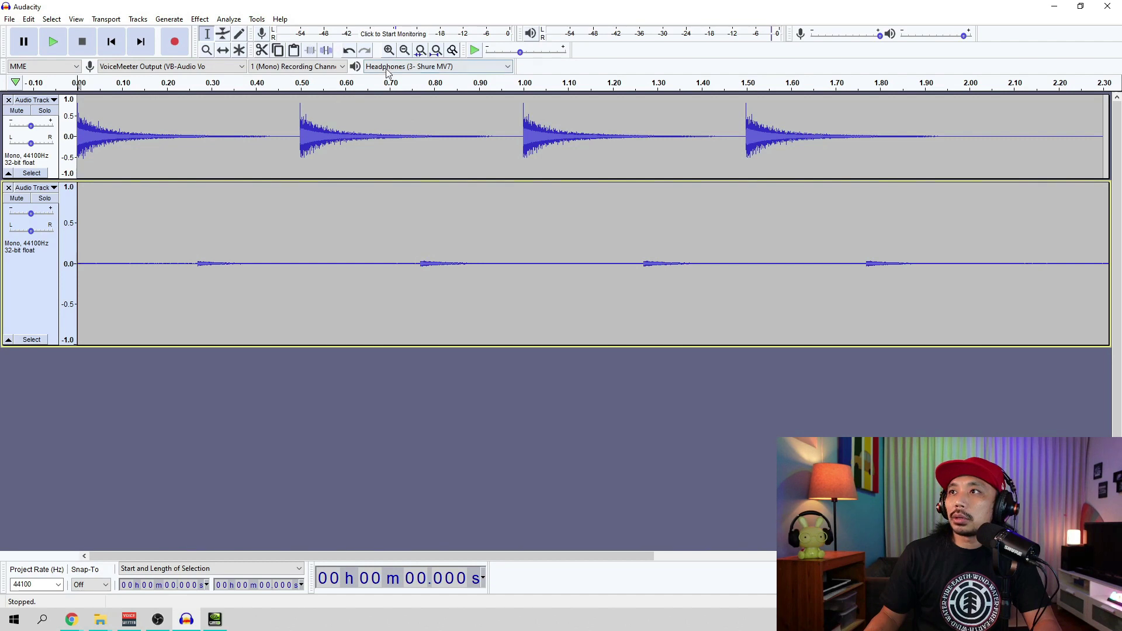
left_click(389, 51)
left_click(389, 50)
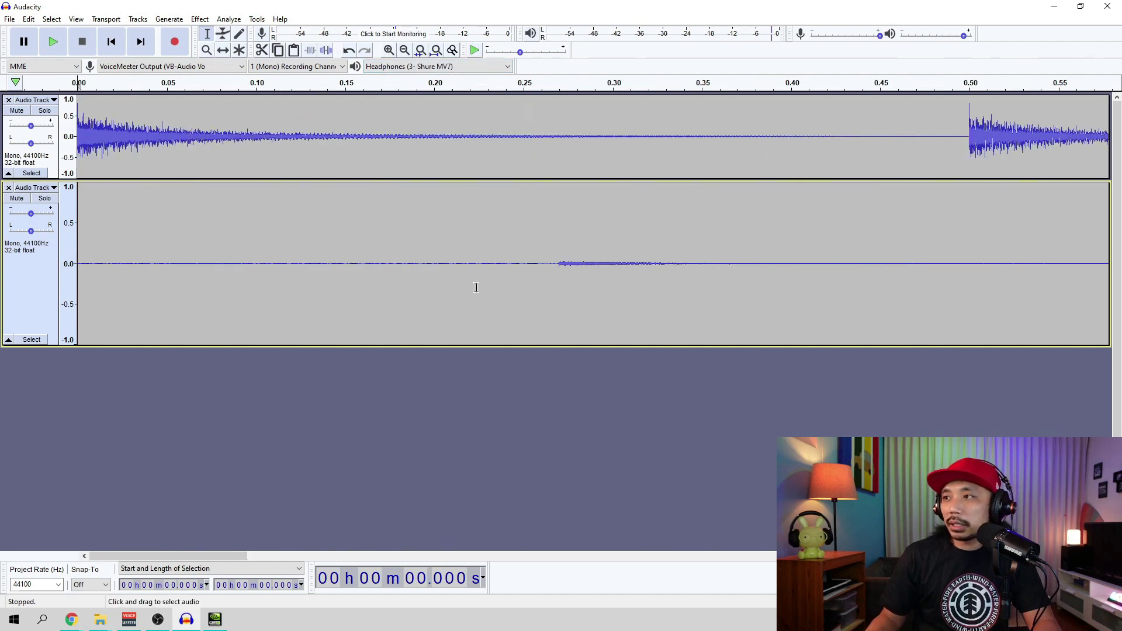
left_click(559, 263)
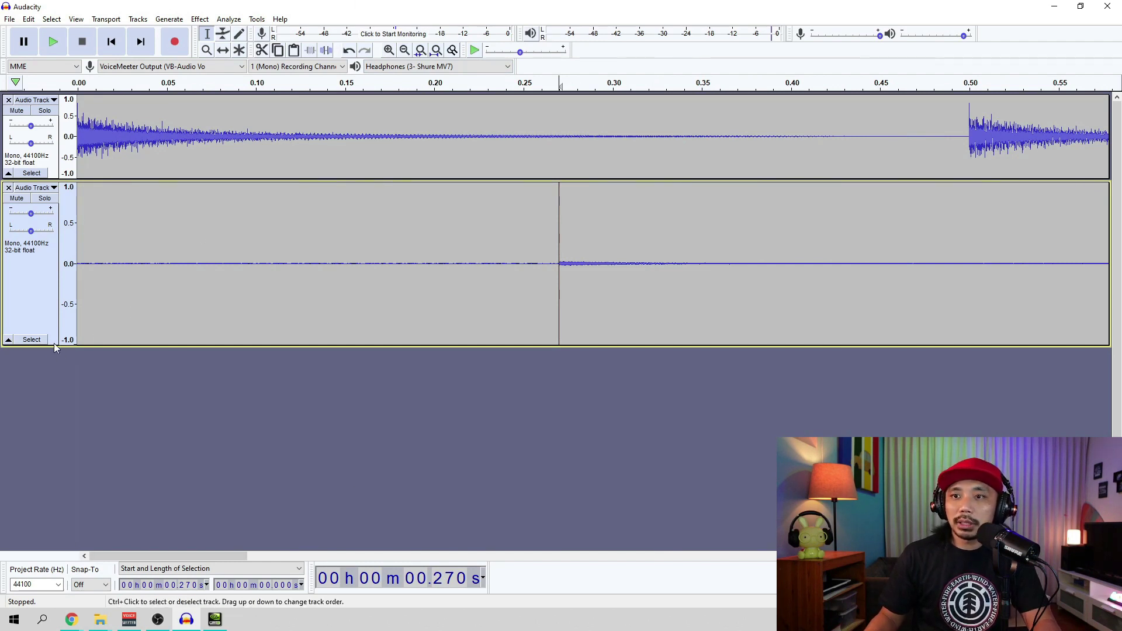
left_click_drag(56, 346, 56, 396)
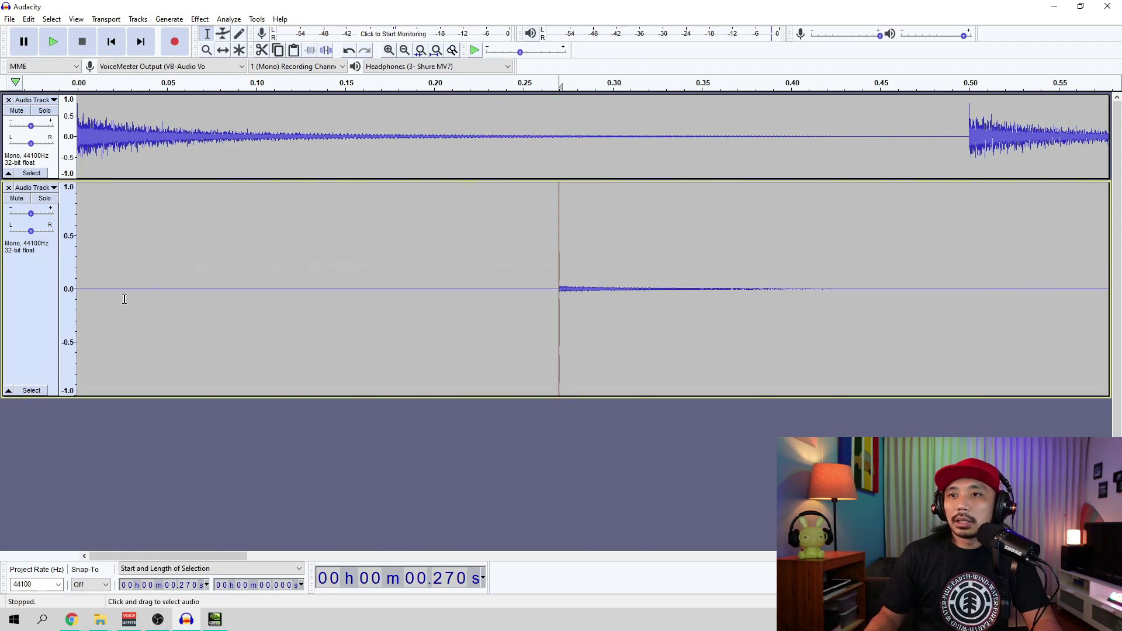
- Select the gap from the start of the recorded track to its first beat and measure it with Start and Length of Selection
left_click_drag(549, 293, 50, 295)
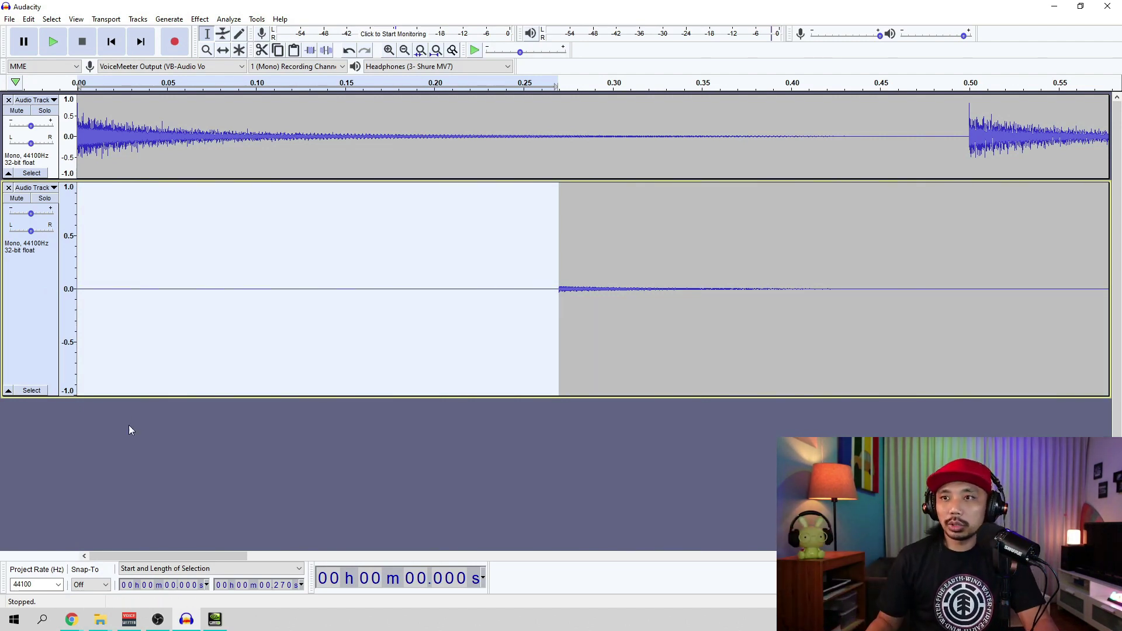
left_click(177, 569)
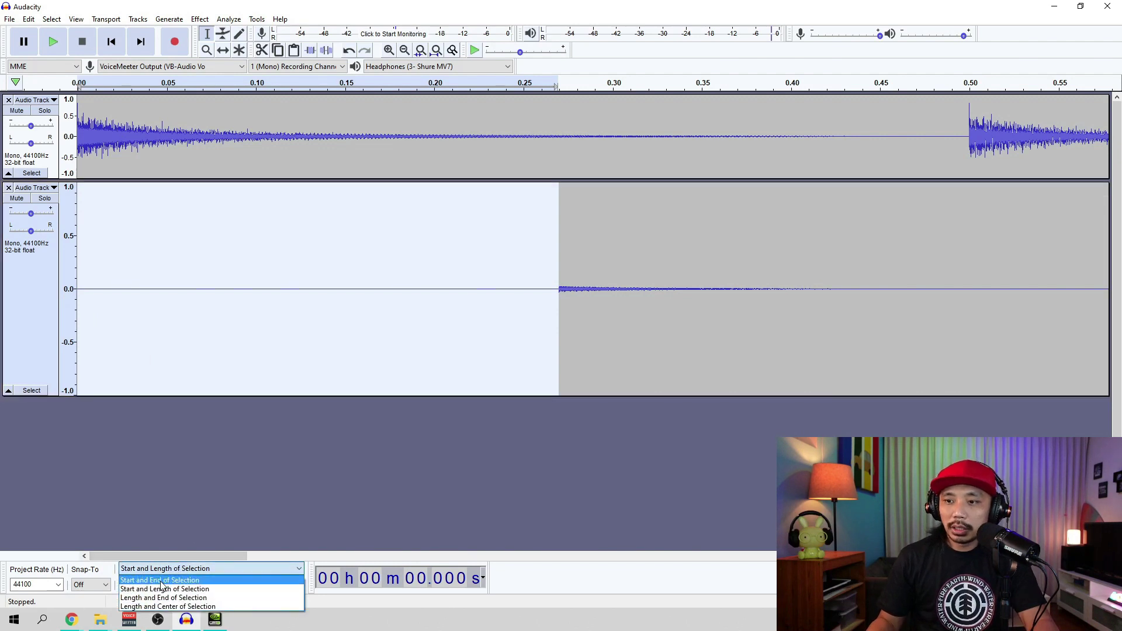
left_click(182, 570)
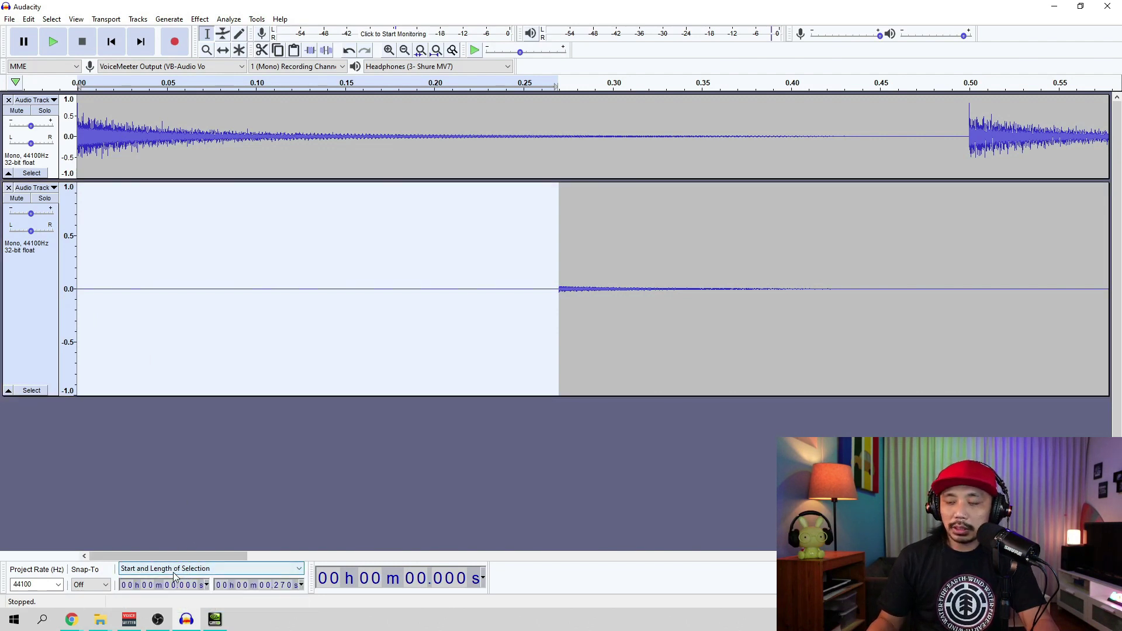
left_click(175, 569)
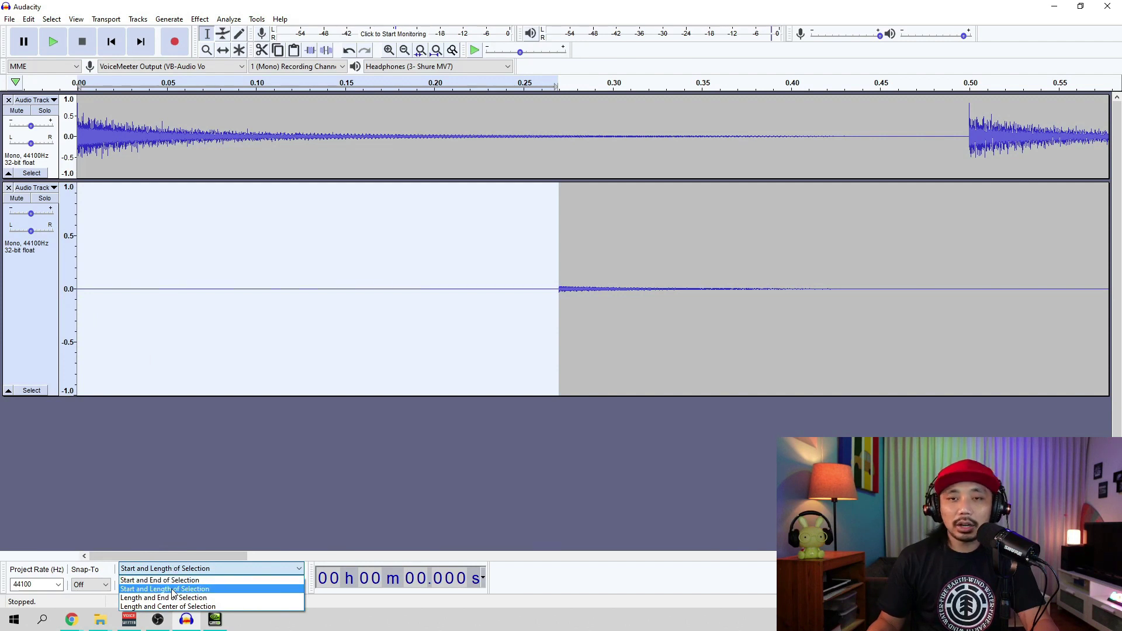
left_click(172, 589)
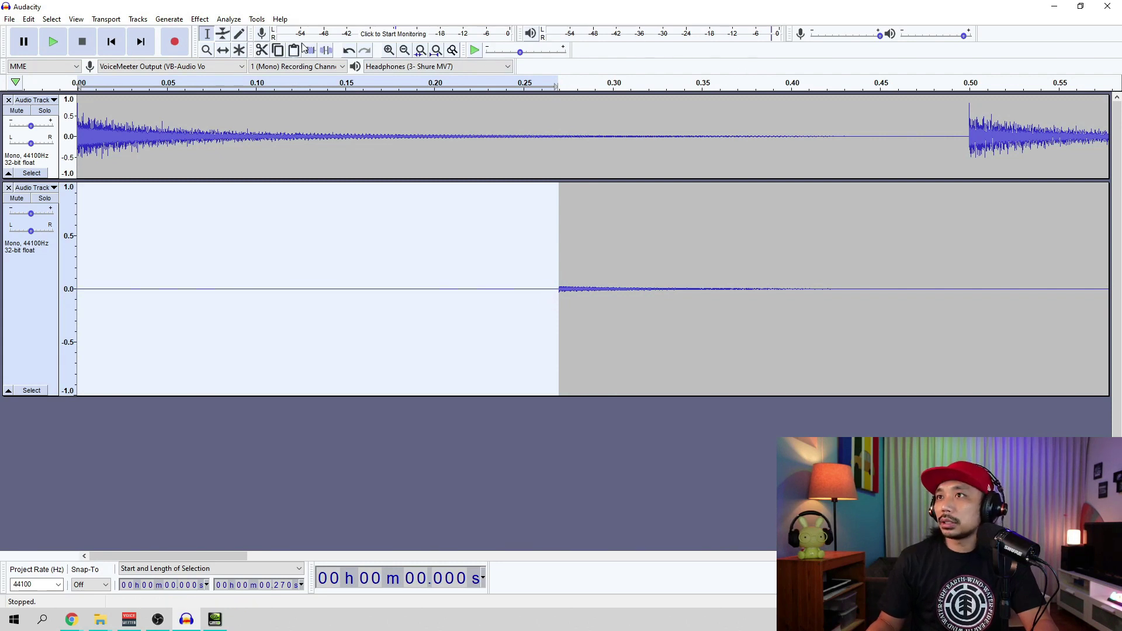
left_click(389, 50)
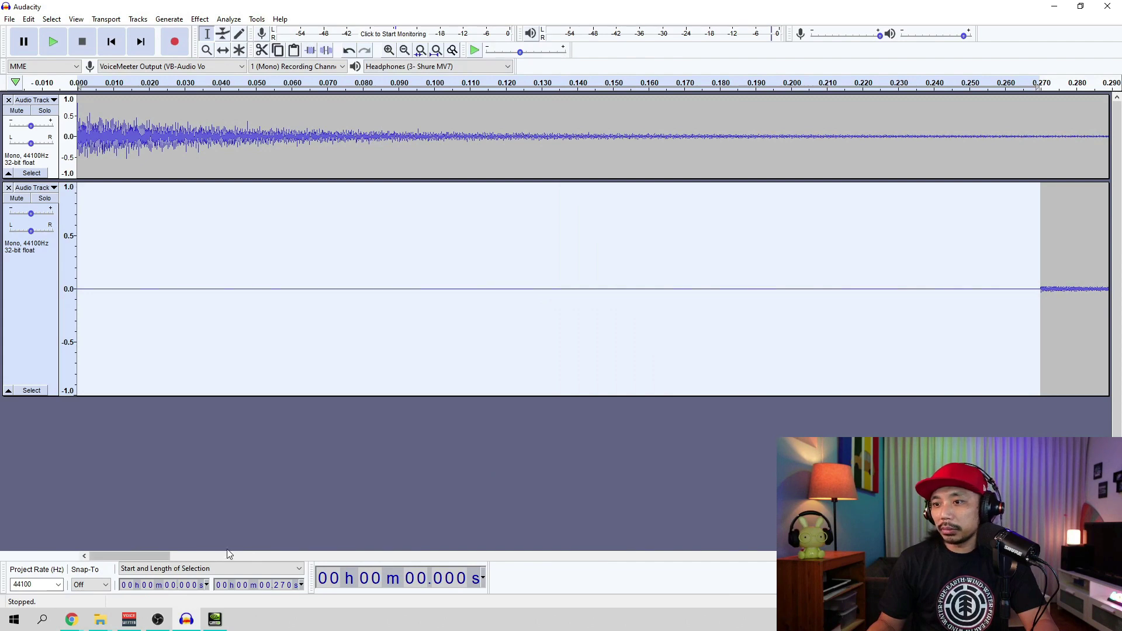
mouse_move(161, 553)
left_mouse_down()
mouse_move(212, 556)
mouse_move(147, 553)
left_mouse_up()
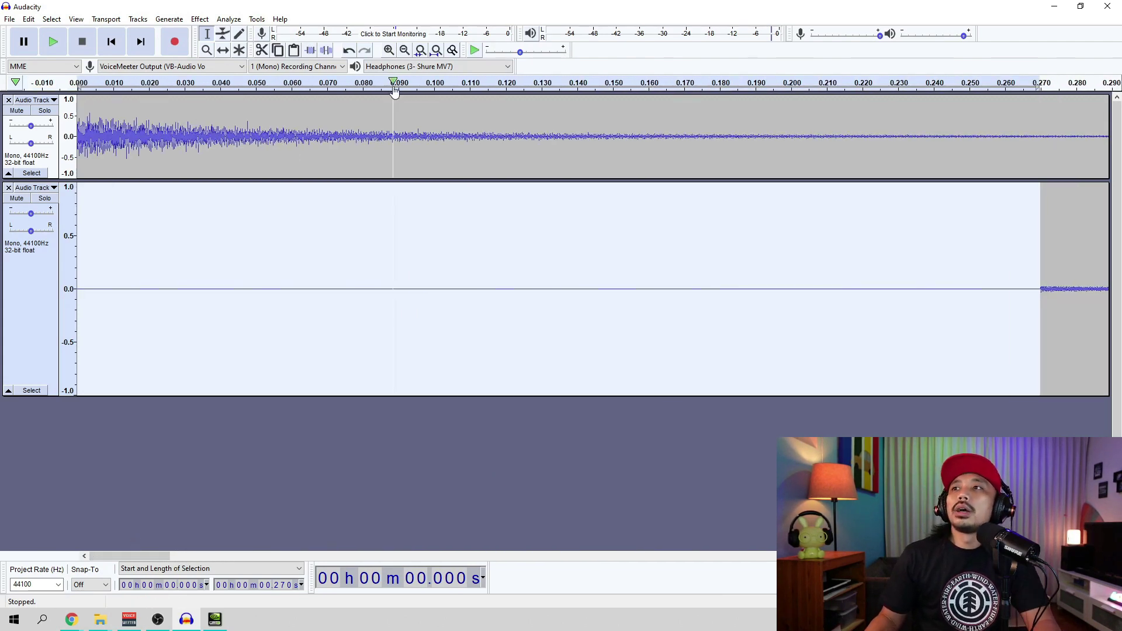
left_click(405, 49)
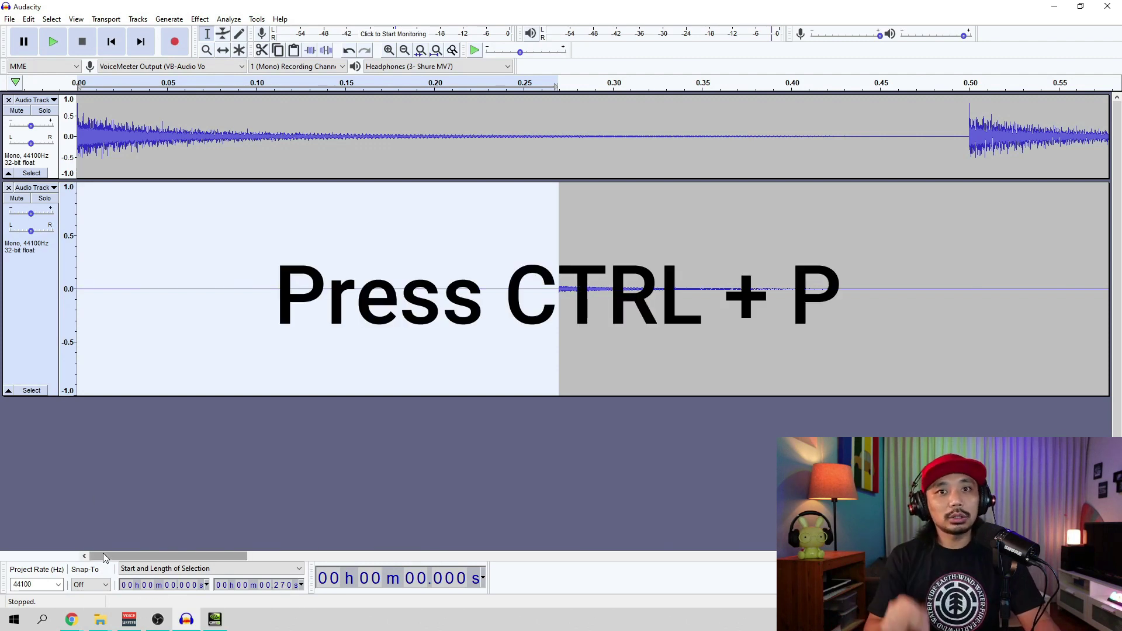
- Set the latency compensation in the Devices preferences to offset the measured recording delay
left_click(28, 19)
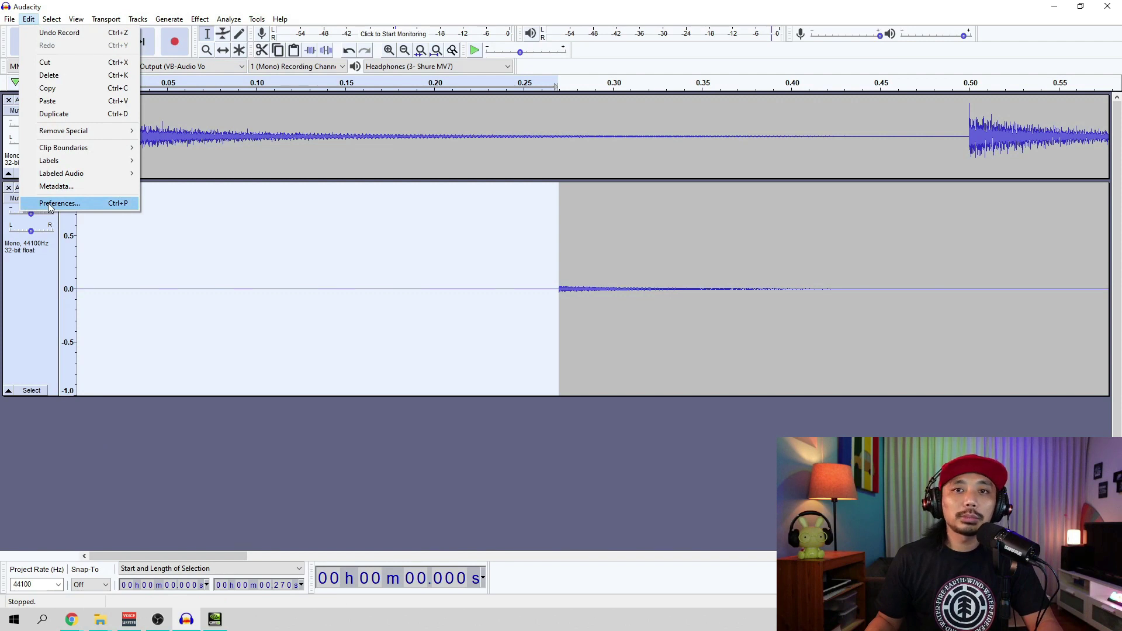
left_click(49, 204)
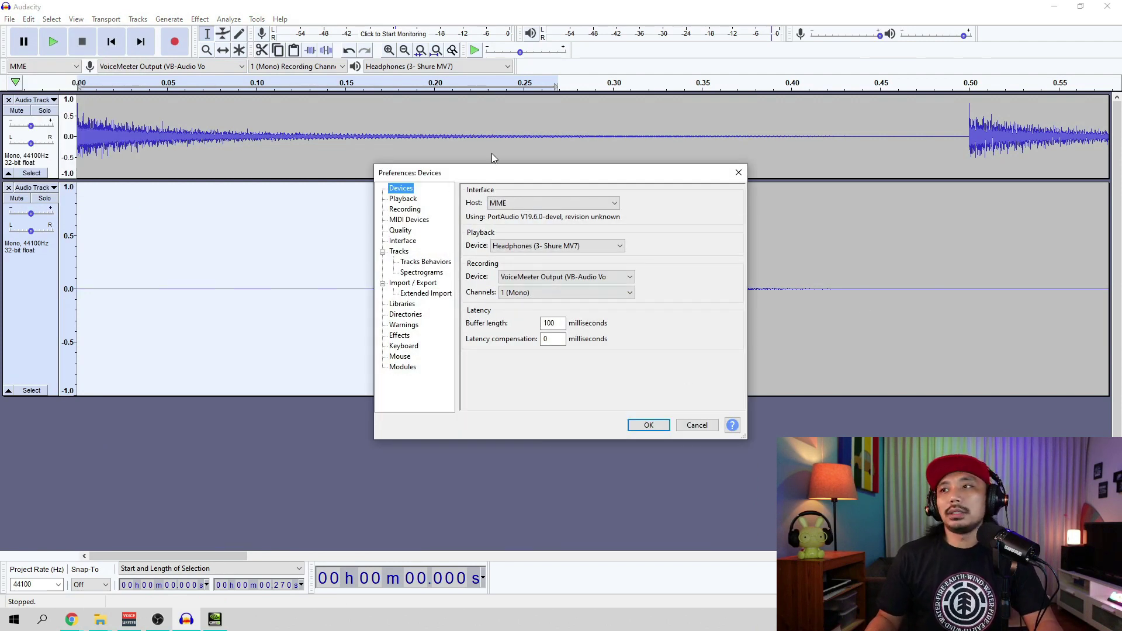
double_click(552, 339)
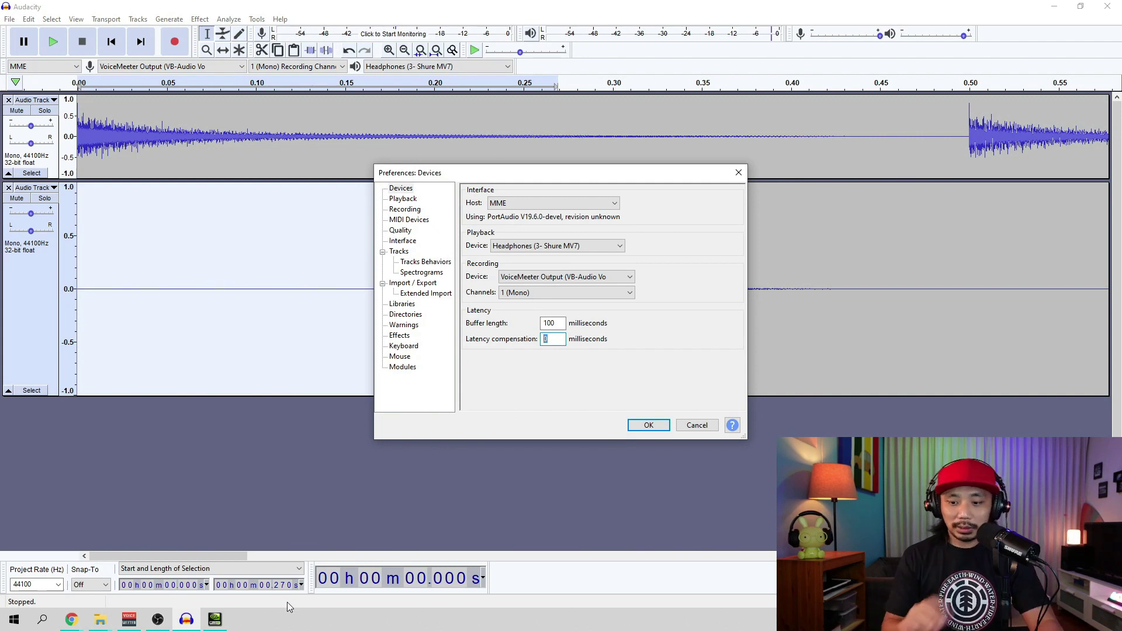
left_click(654, 426)
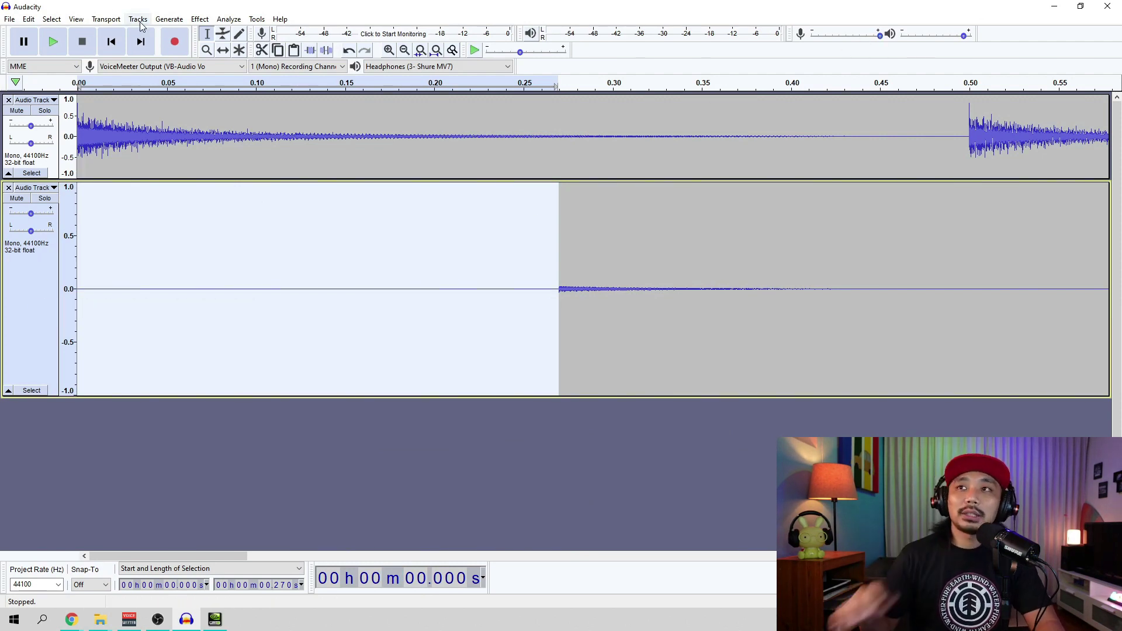
- Delete all the recorded audio from the second track, keeping the empty track
left_click(404, 51)
left_click(405, 50)
left_click(405, 51)
left_click_drag(921, 274, 29, 243)
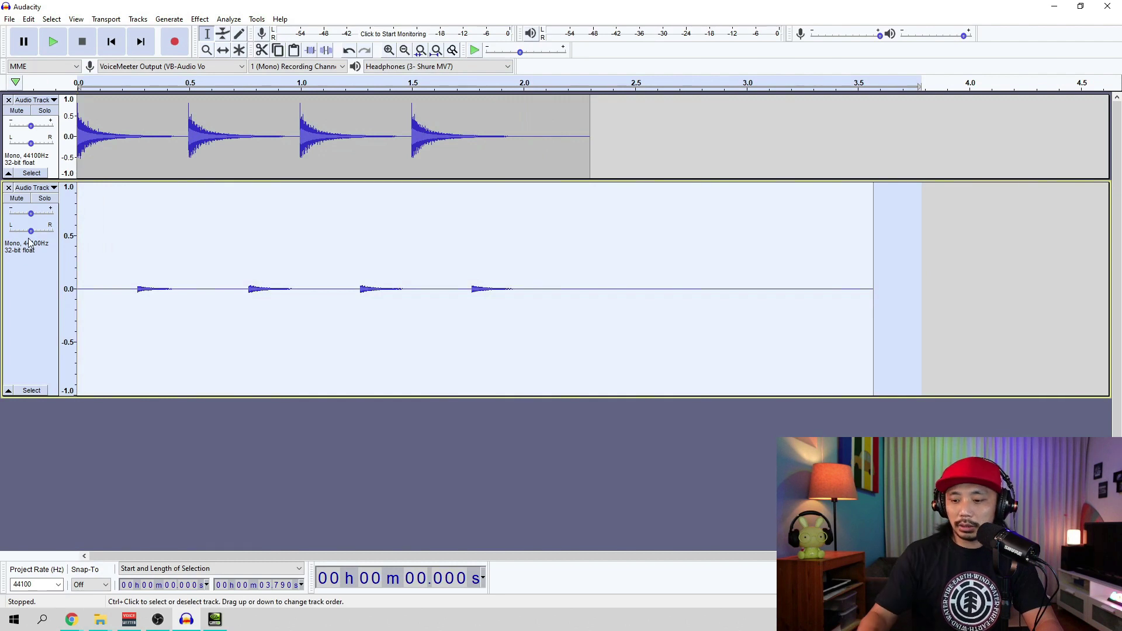
key("Delete")
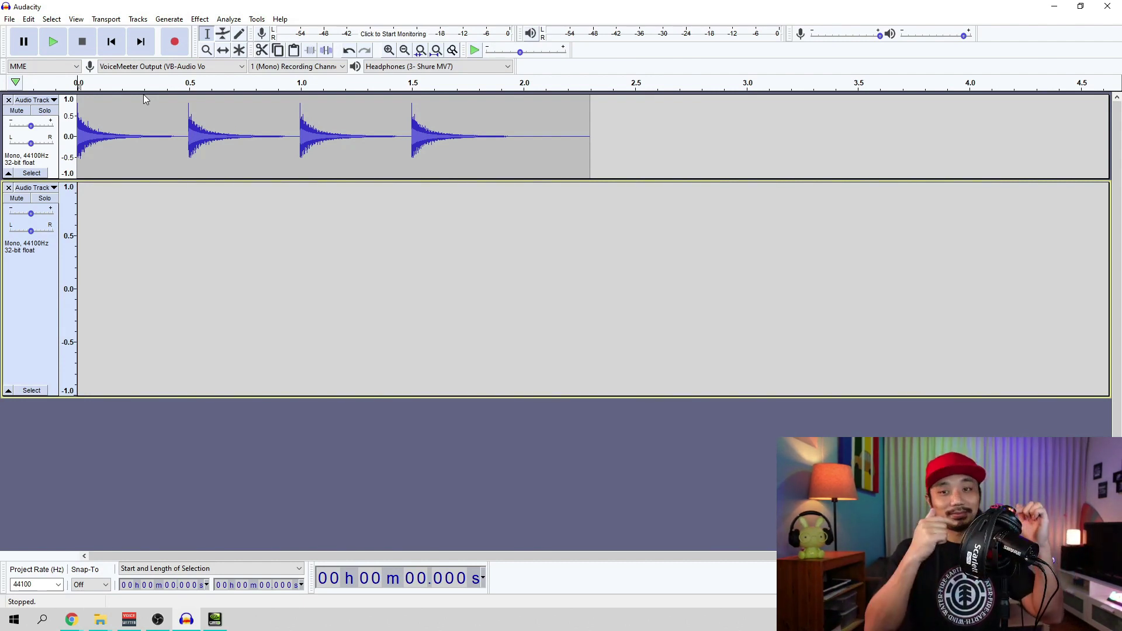
- Record the cowbell beats into the empty second track again and play both tracks to check their alignment
left_click(174, 44)
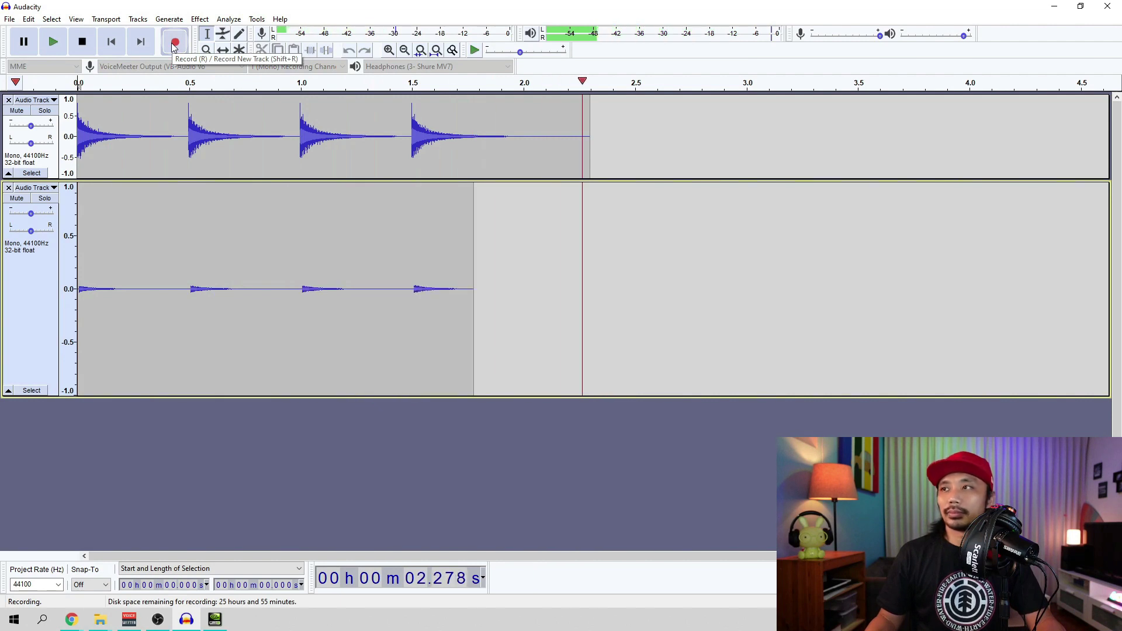
key("space")
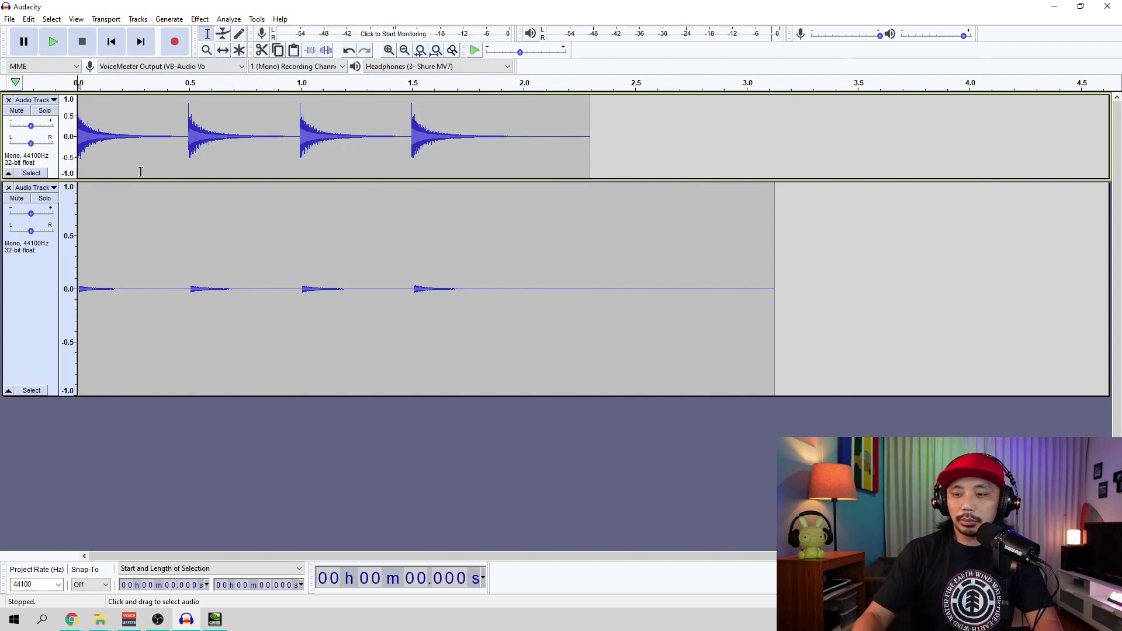
left_click(53, 41)
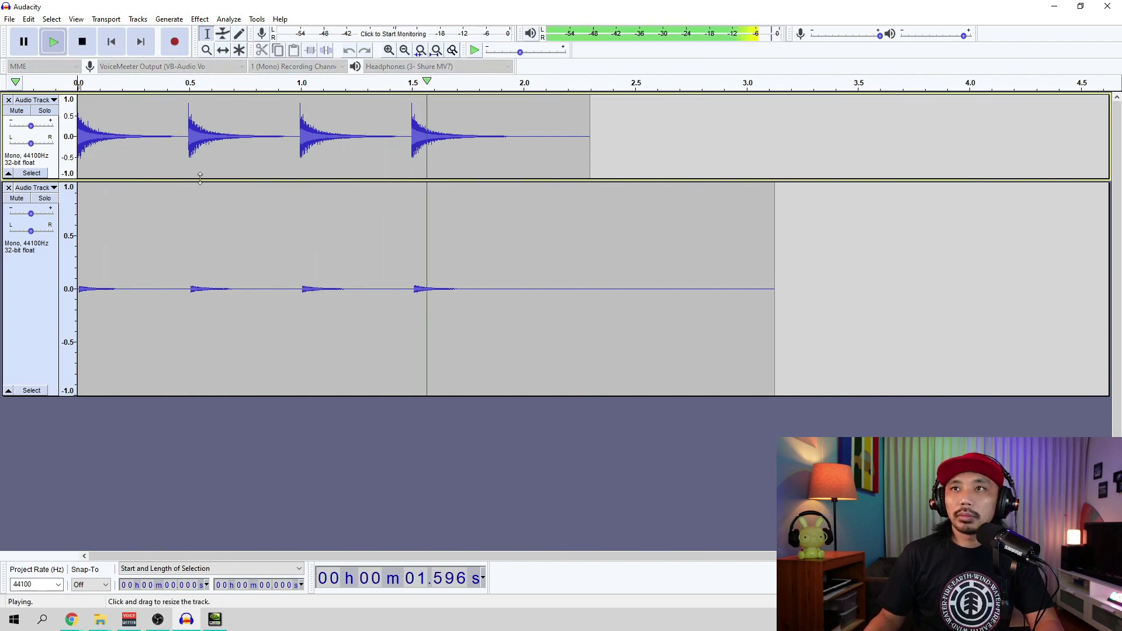
key("space")
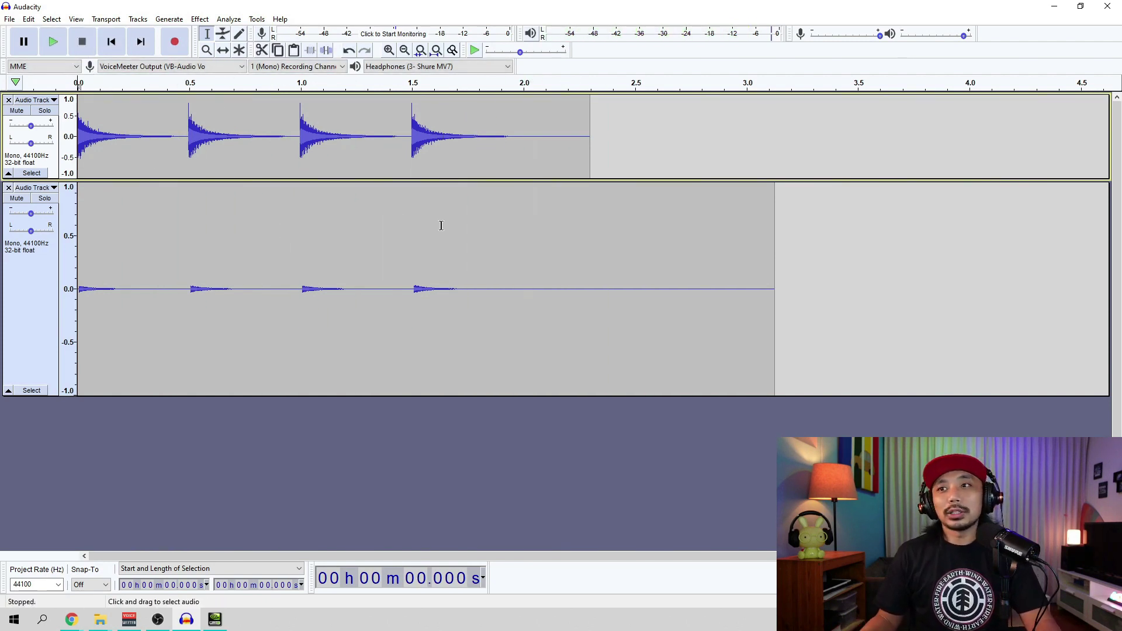
- Compare the start of the second beat at about 0.5 s in the rhythm and recorded tracks at close range
left_click(188, 291)
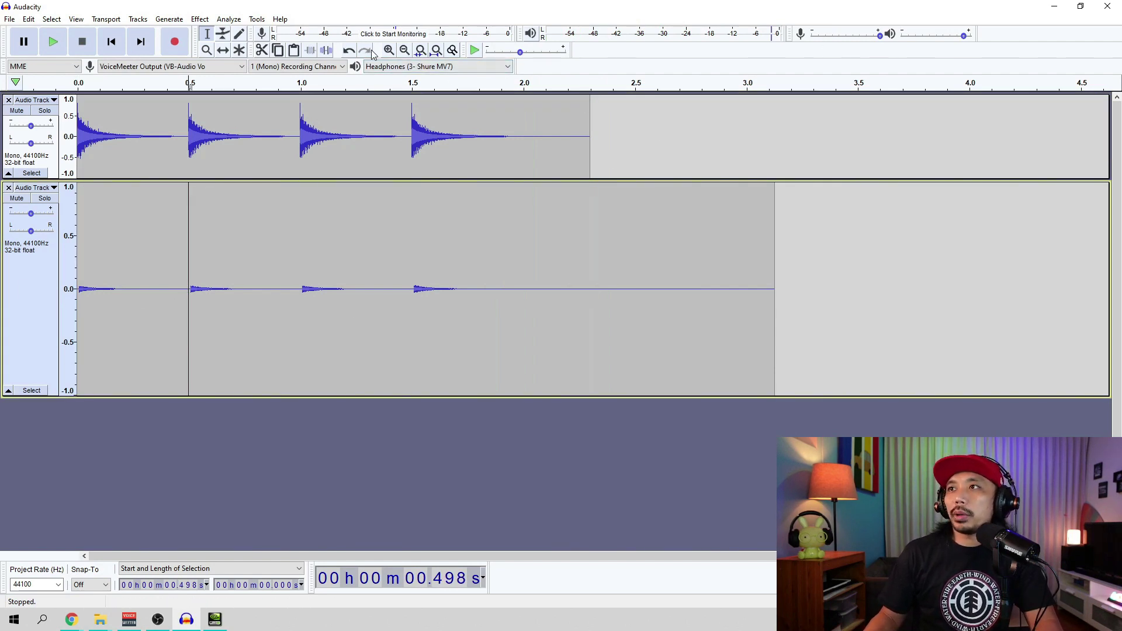
left_click(388, 50)
left_click(389, 50)
left_click(389, 50)
left_click(389, 49)
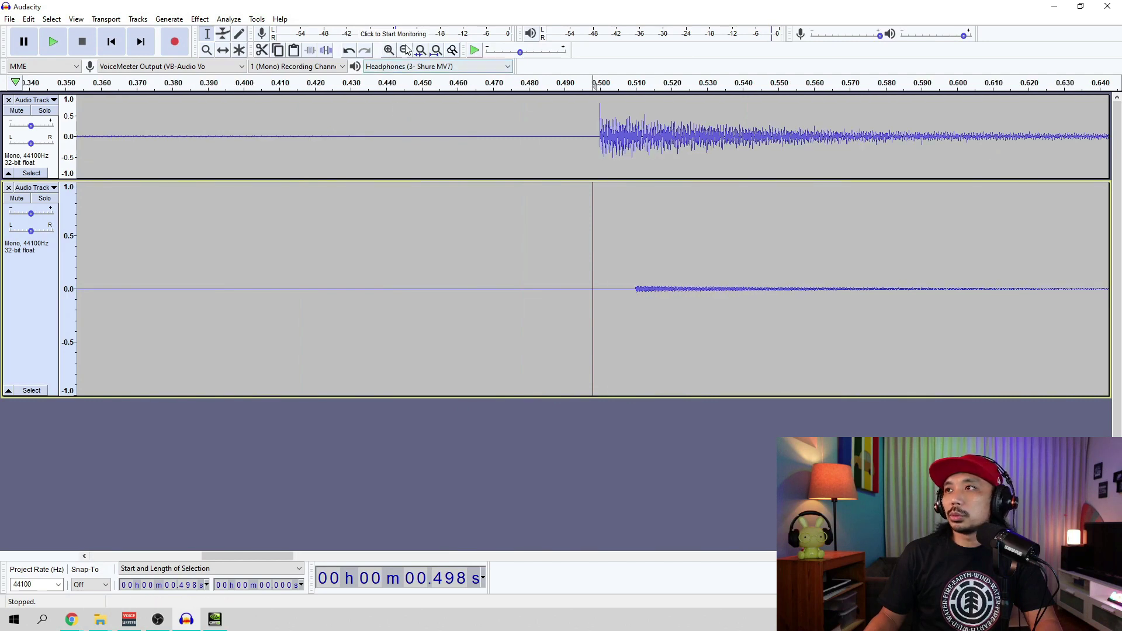
left_click(404, 50)
left_click(404, 49)
left_click(405, 50)
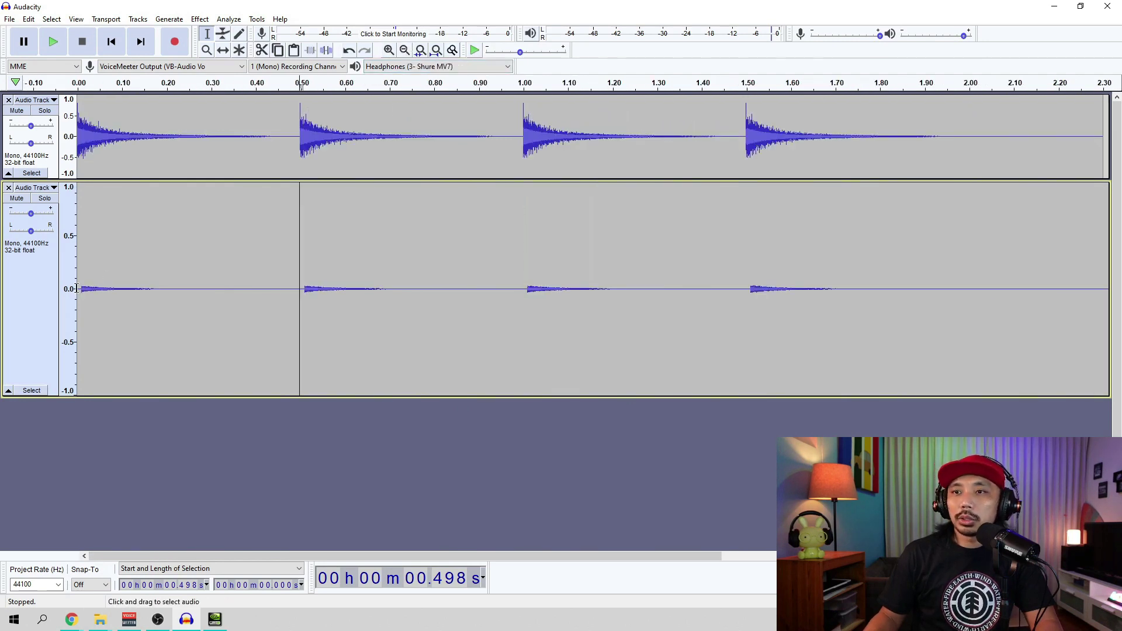
- Select the gap from the start of the recorded track to its first beat to measure the remaining delay
left_click(80, 286)
left_click(83, 290)
left_click(390, 51)
left_click(390, 51)
left_click(390, 51)
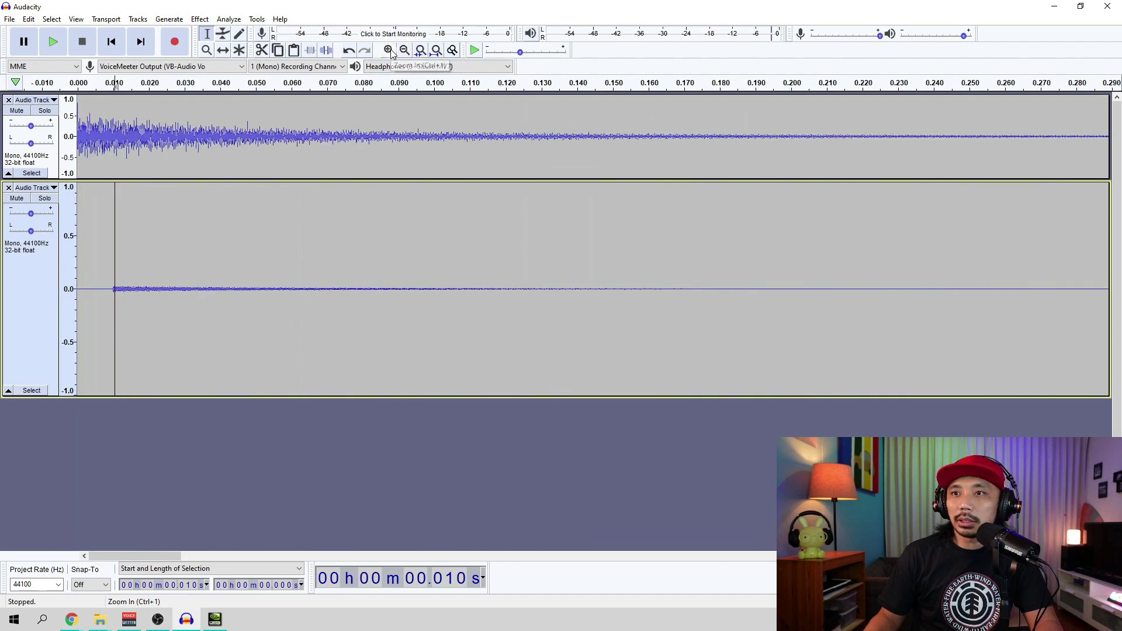
left_click_drag(112, 290, 76, 288)
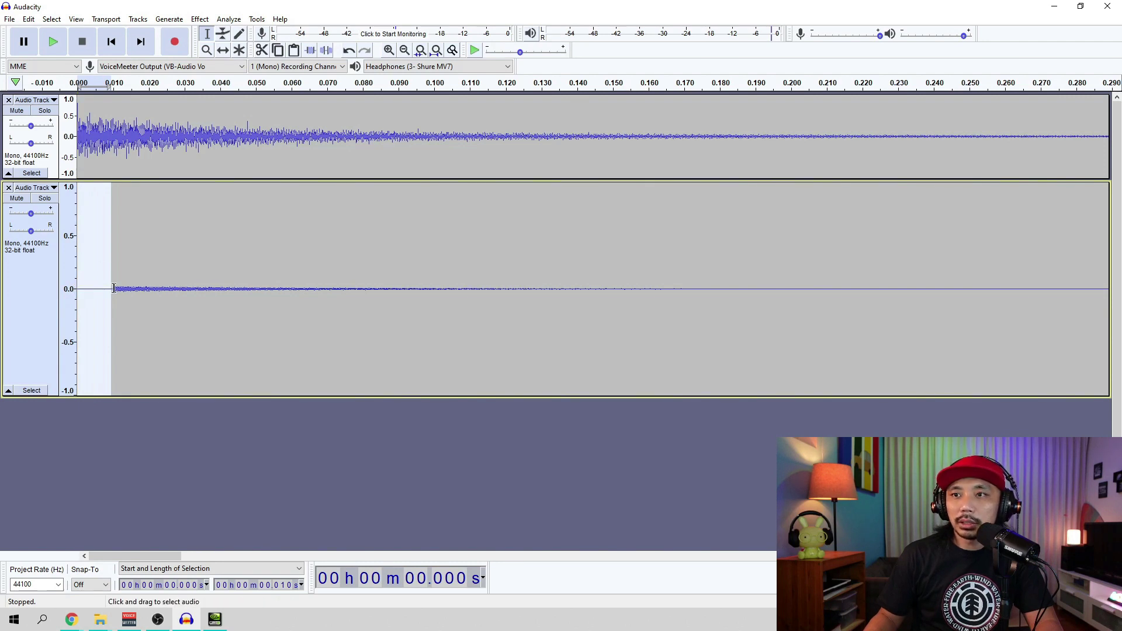
mouse_move(102, 292)
left_mouse_down()
mouse_move(92, 288)
mouse_move(104, 290)
left_mouse_up()
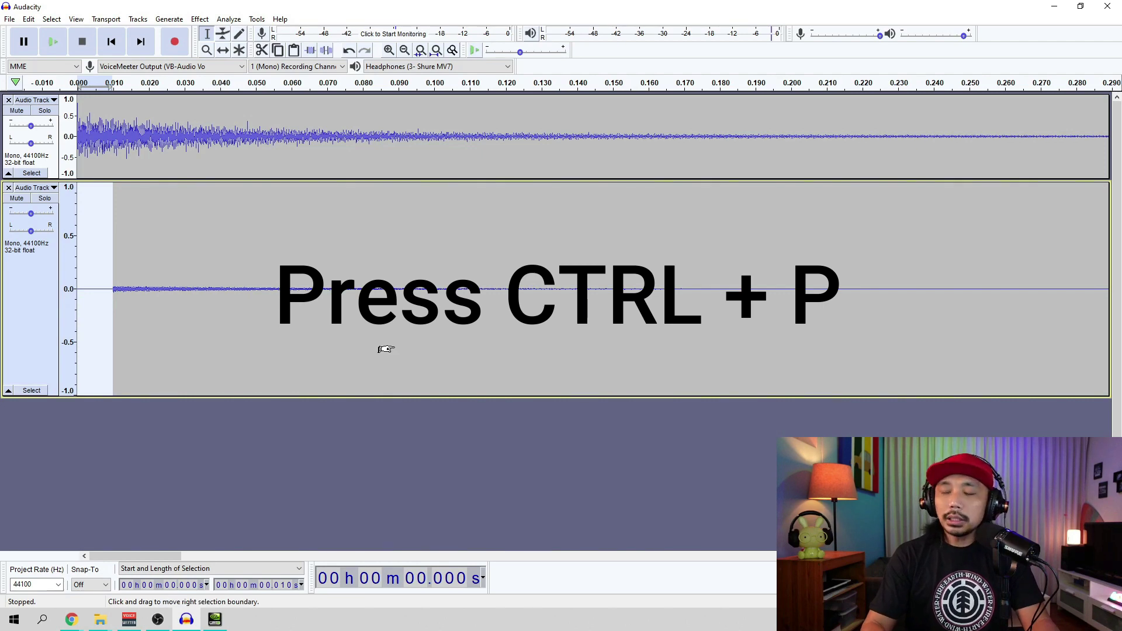
- Set the latency compensation in the Devices preferences to -280 milliseconds
key("ctrl+p")
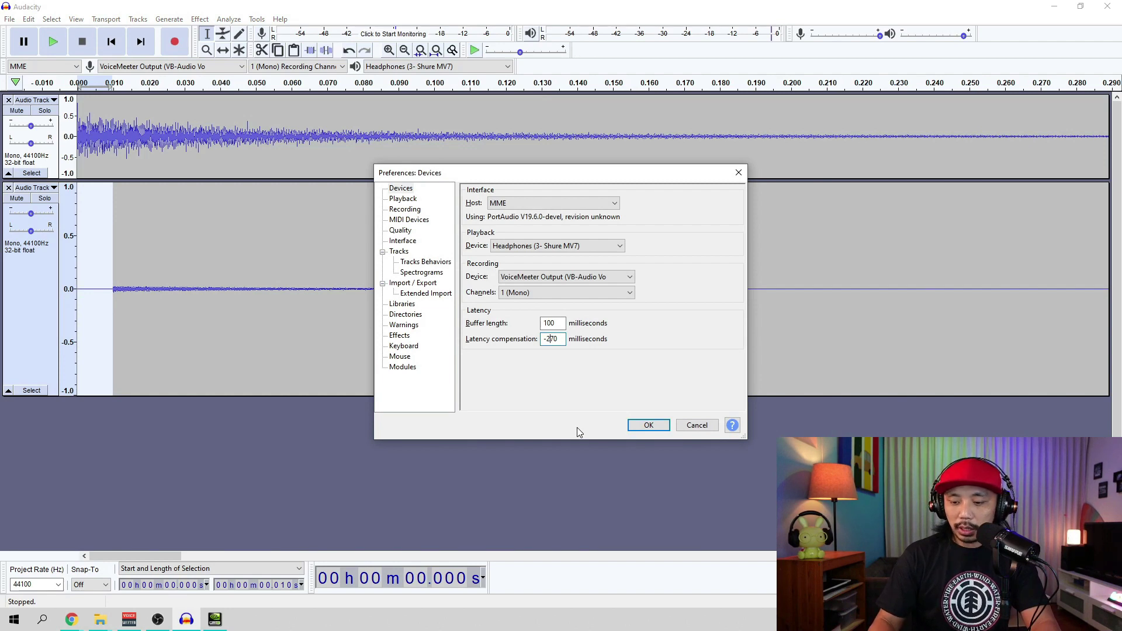
key("BackSpace")
type("8")
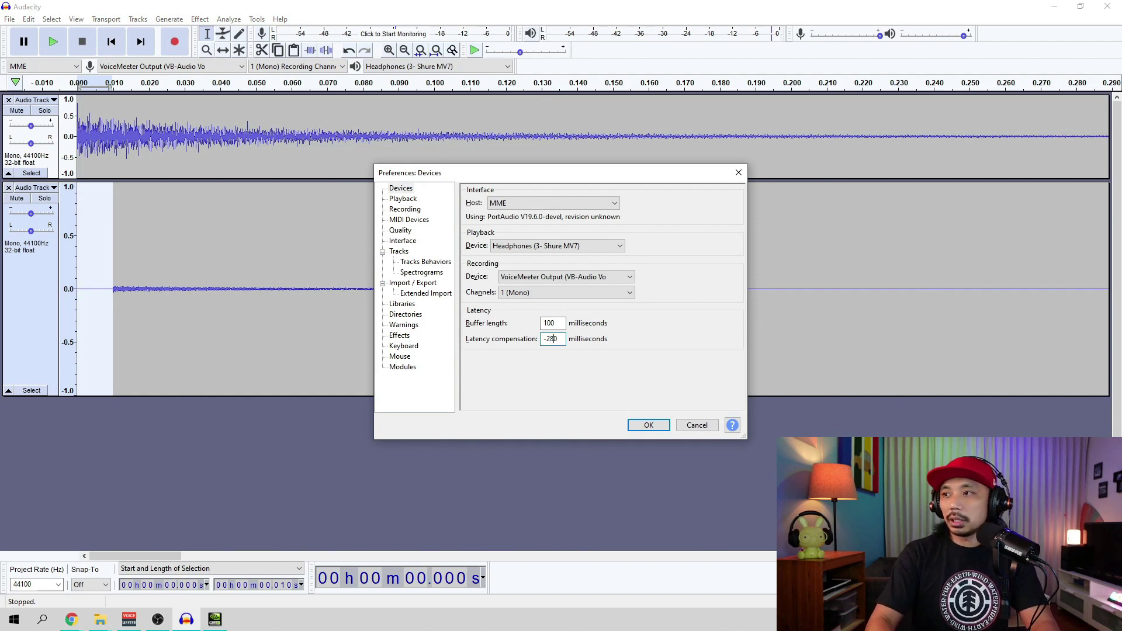
left_click(648, 425)
- Delete all the audio in the second track and record the rhythm track's beats into it again
left_click(403, 50)
left_click(404, 50)
left_click(404, 51)
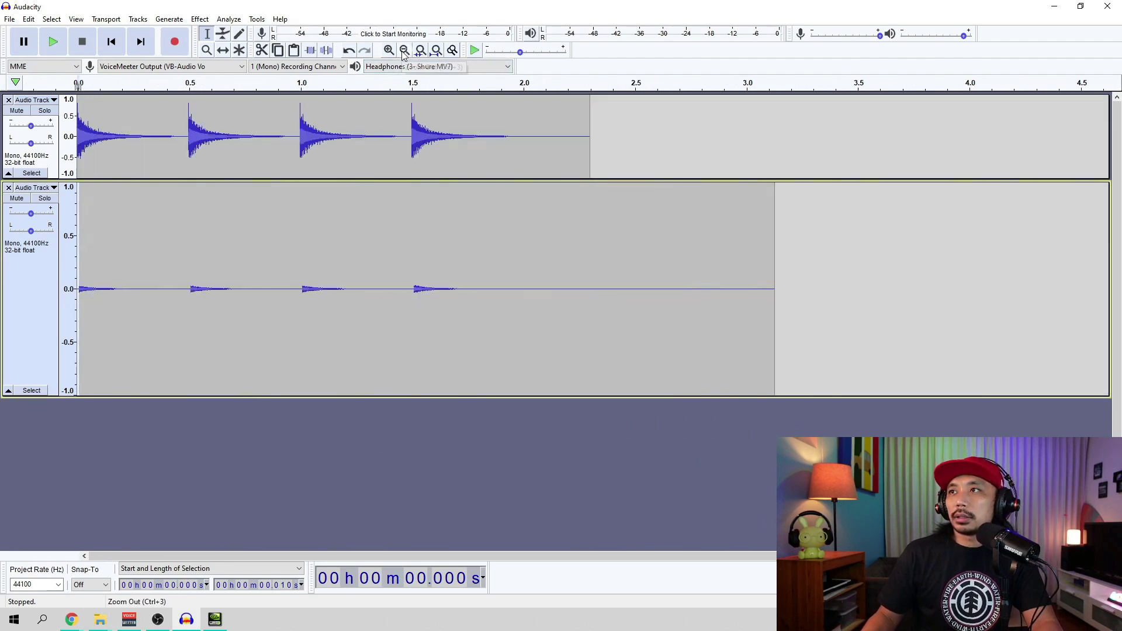
left_click_drag(861, 310, 44, 262)
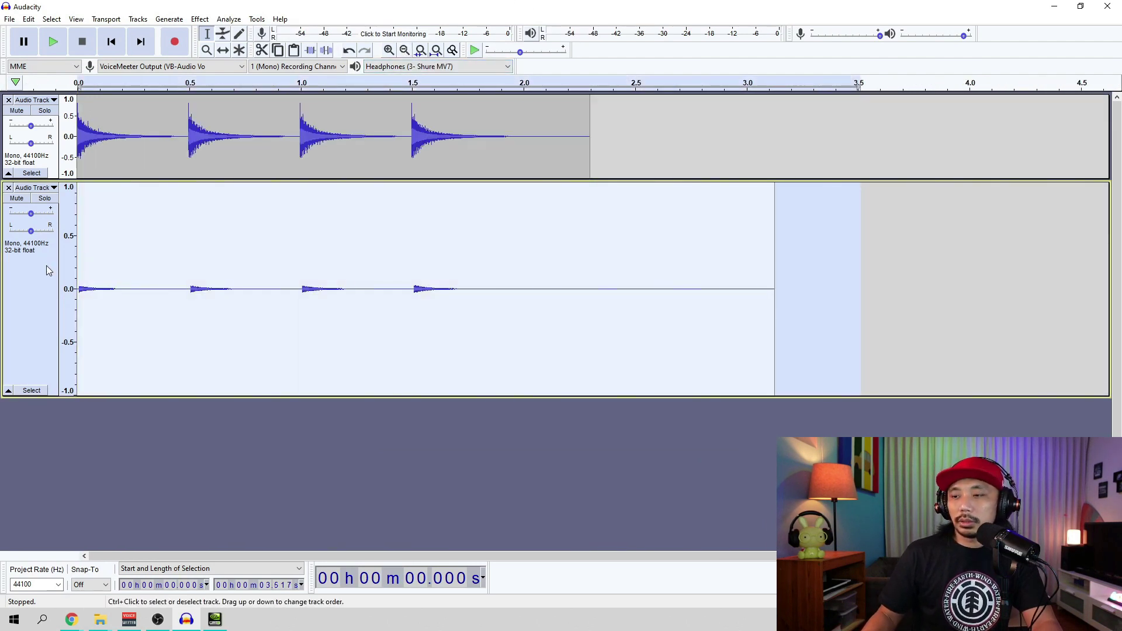
key("Delete")
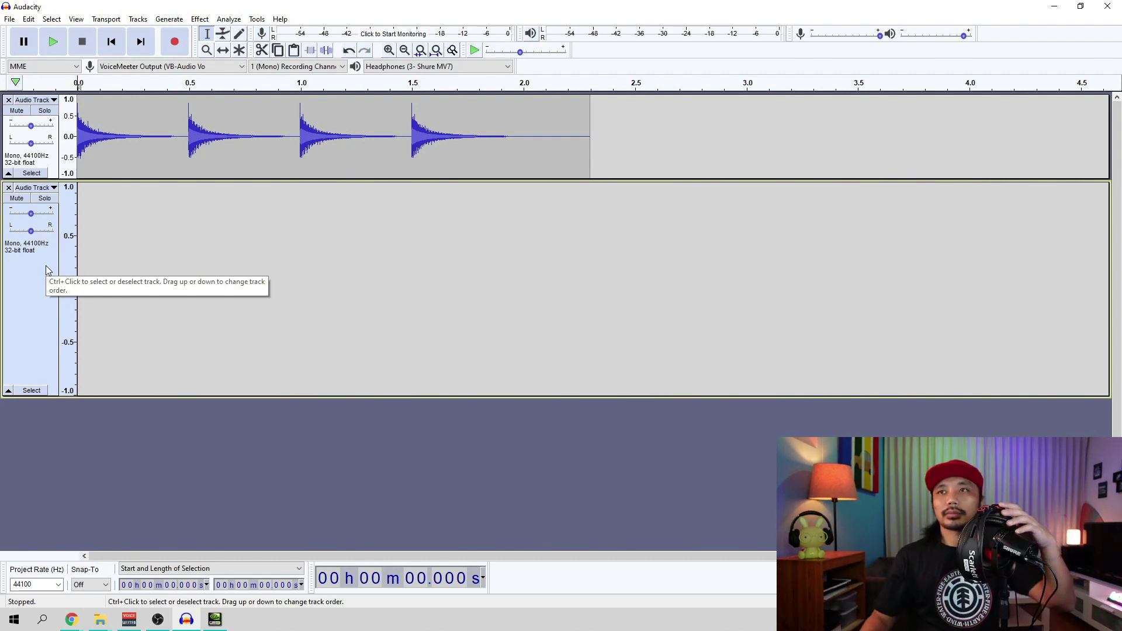
left_click(174, 42)
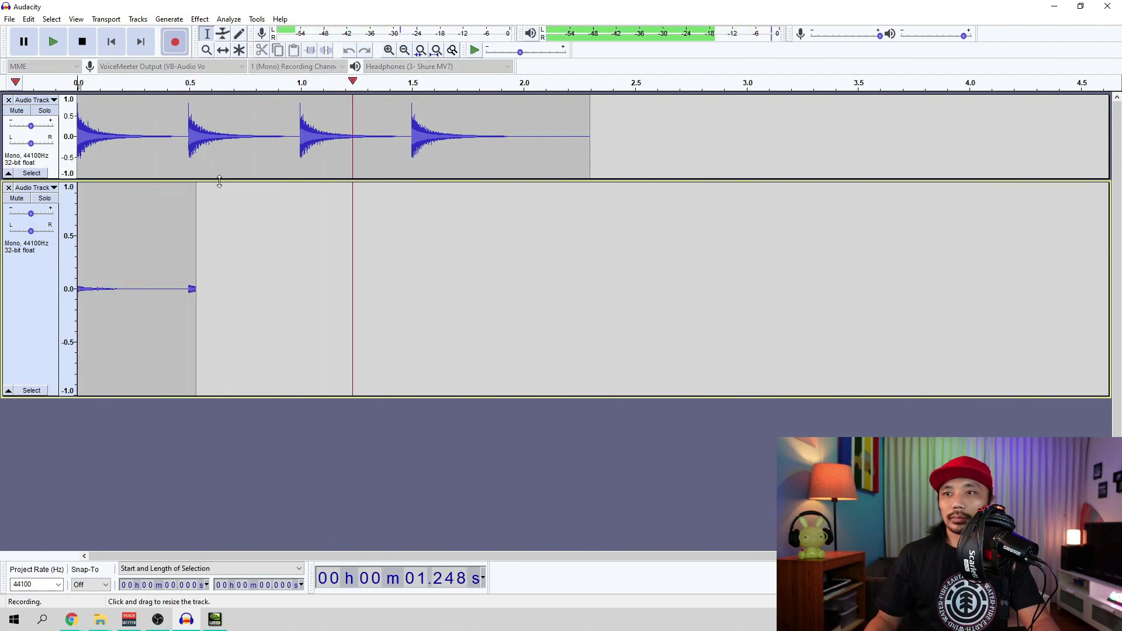
key("space")
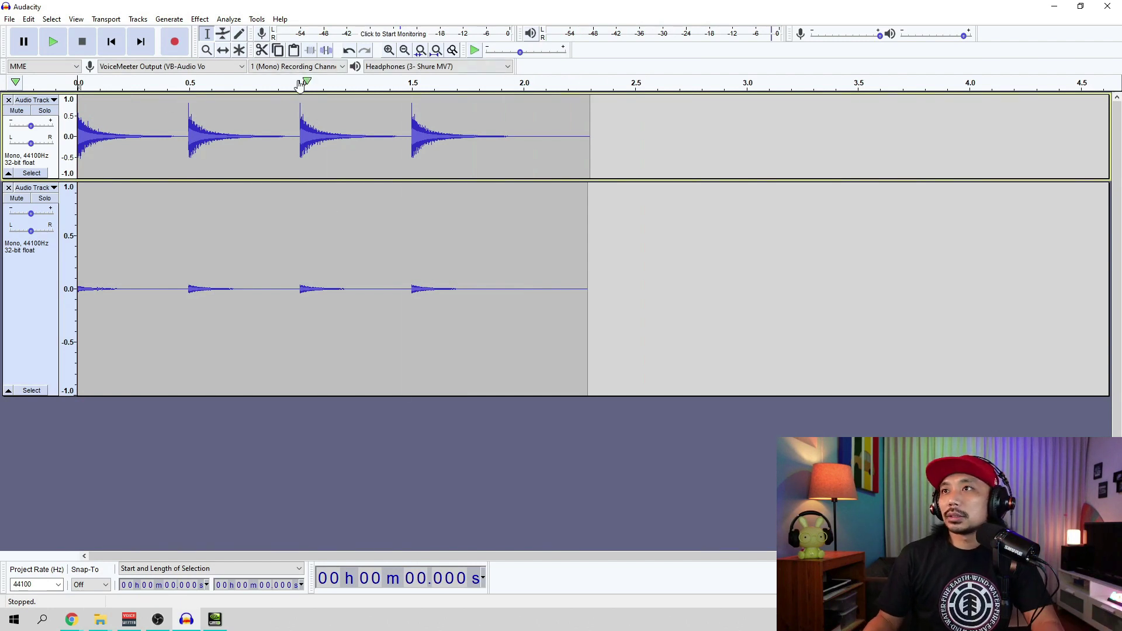
- Compare where the beat at 0.50 s starts in both tracks by placing the cursor at each onset
left_click(389, 51)
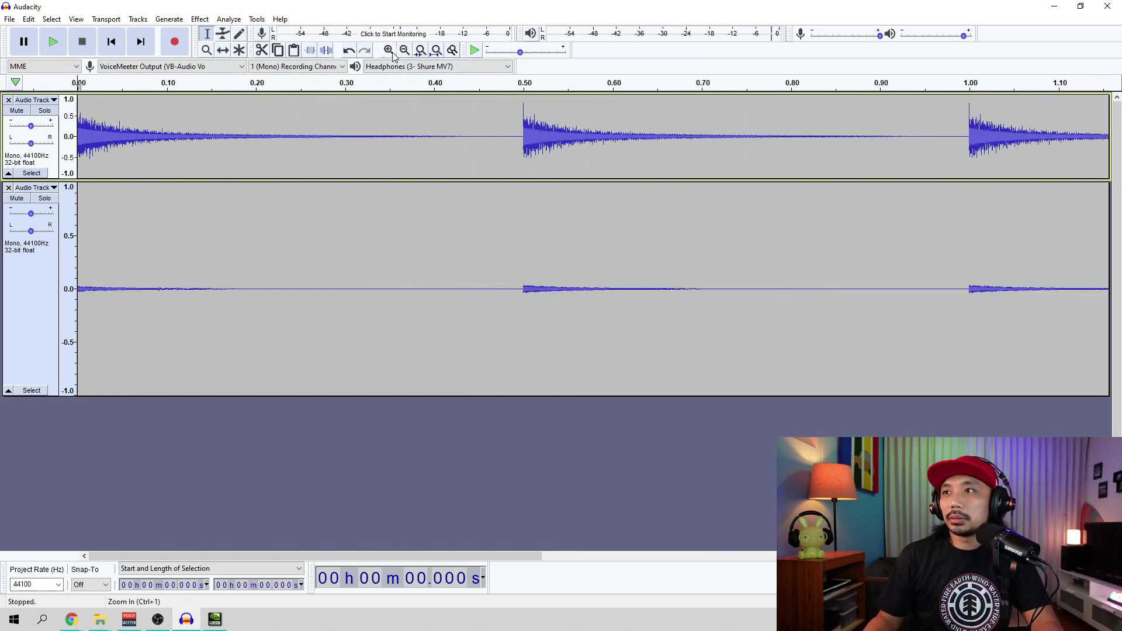
left_click(389, 50)
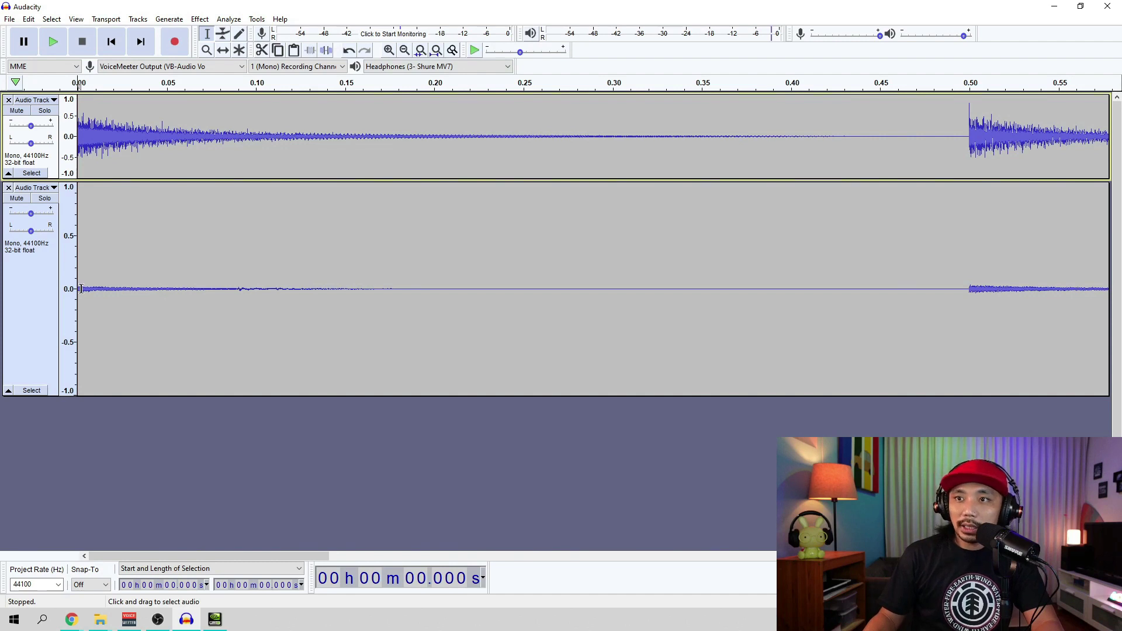
left_click_drag(328, 556, 452, 570)
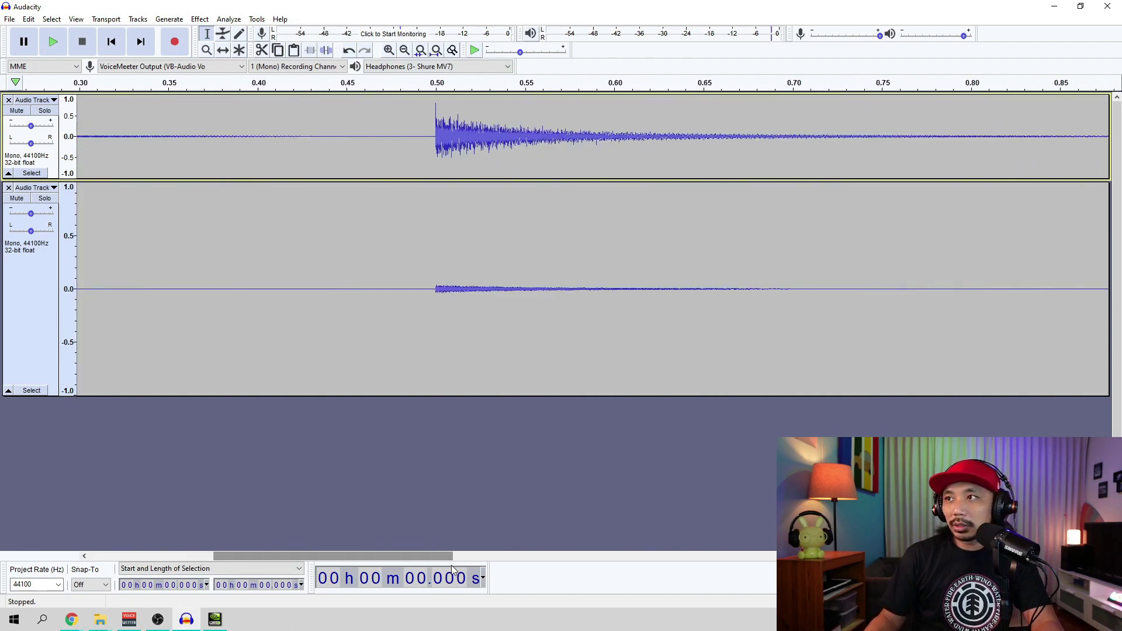
left_click(437, 292)
left_click(436, 140)
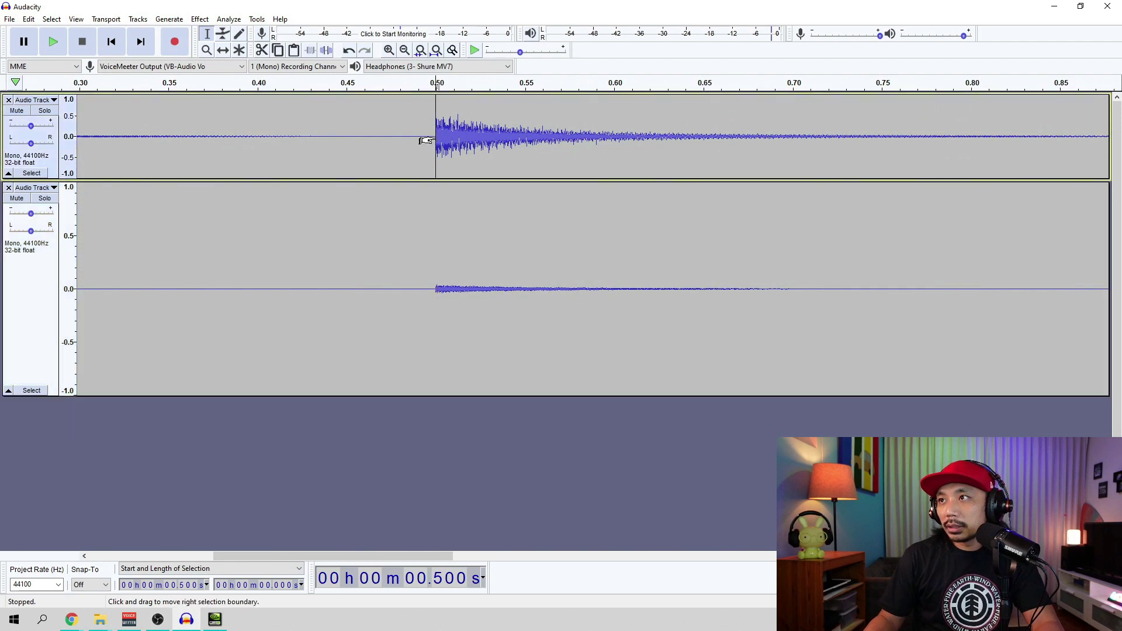
left_click(437, 291)
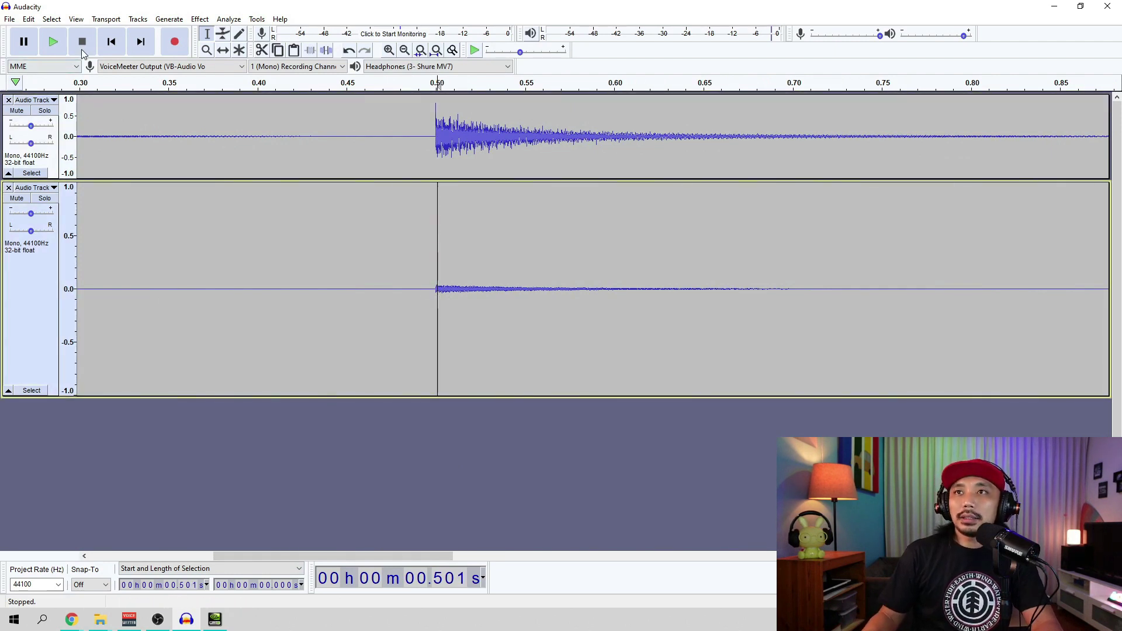
- Play both tracks from the beginning, then replay them with all four beats in view to check their alignment by ear
key("Home")
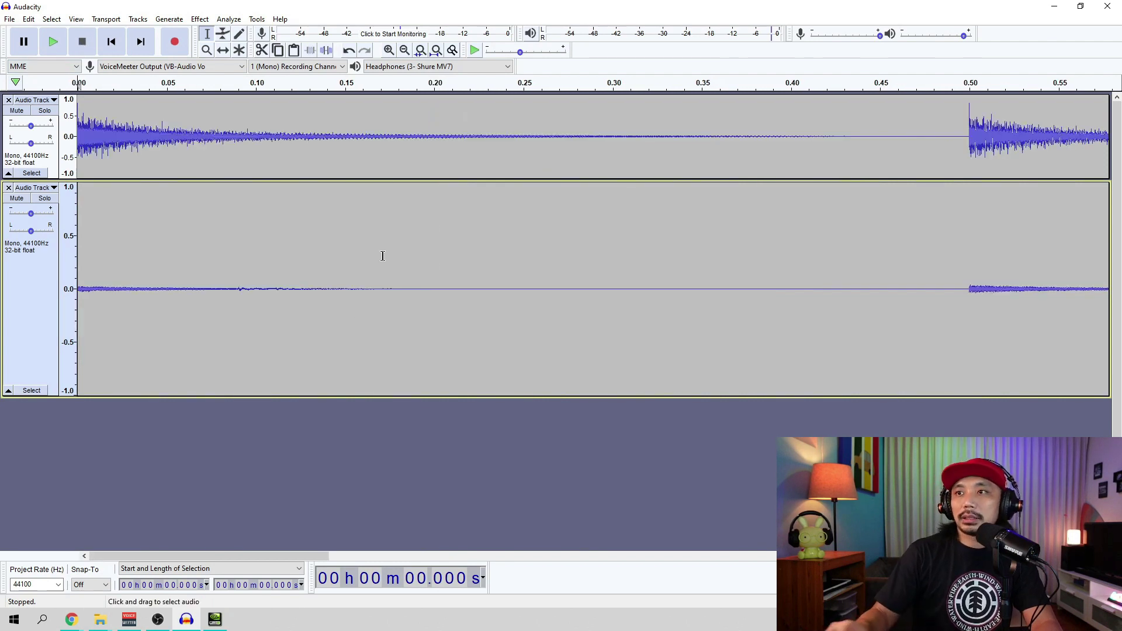
left_click(53, 42)
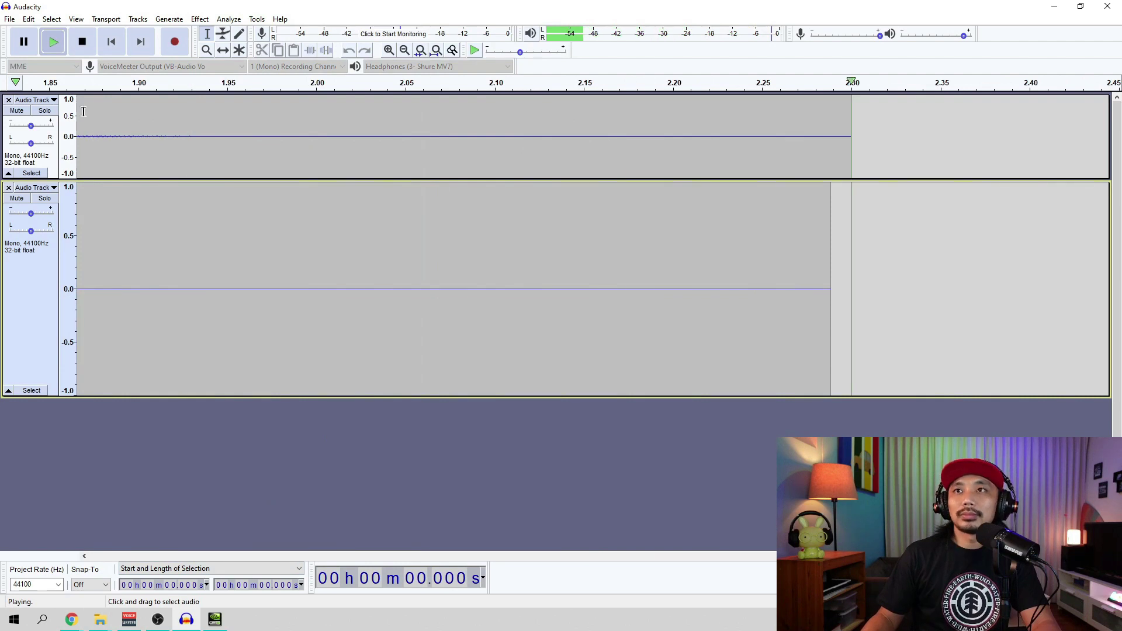
left_click(404, 51)
left_click(403, 50)
left_click(404, 51)
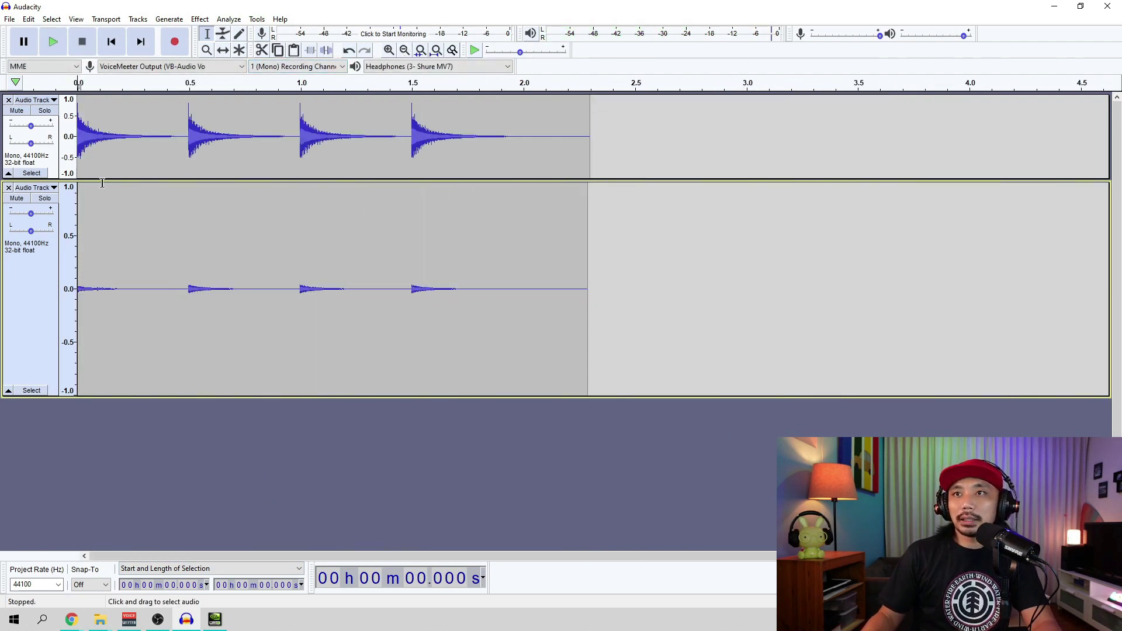
left_click(83, 107)
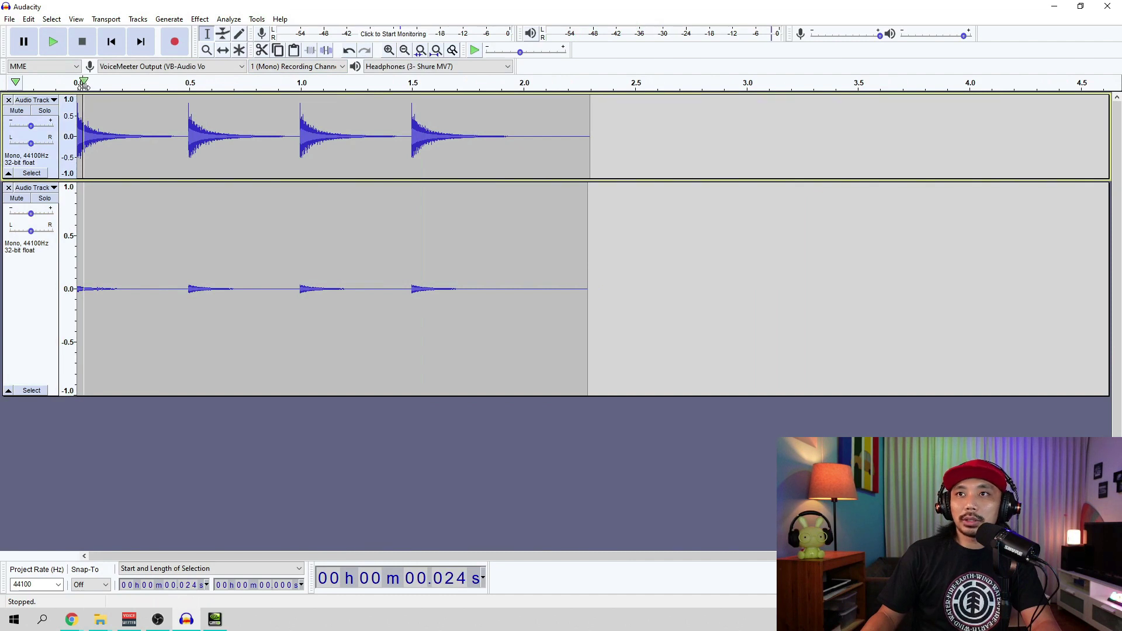
key("Home")
left_click(54, 42)
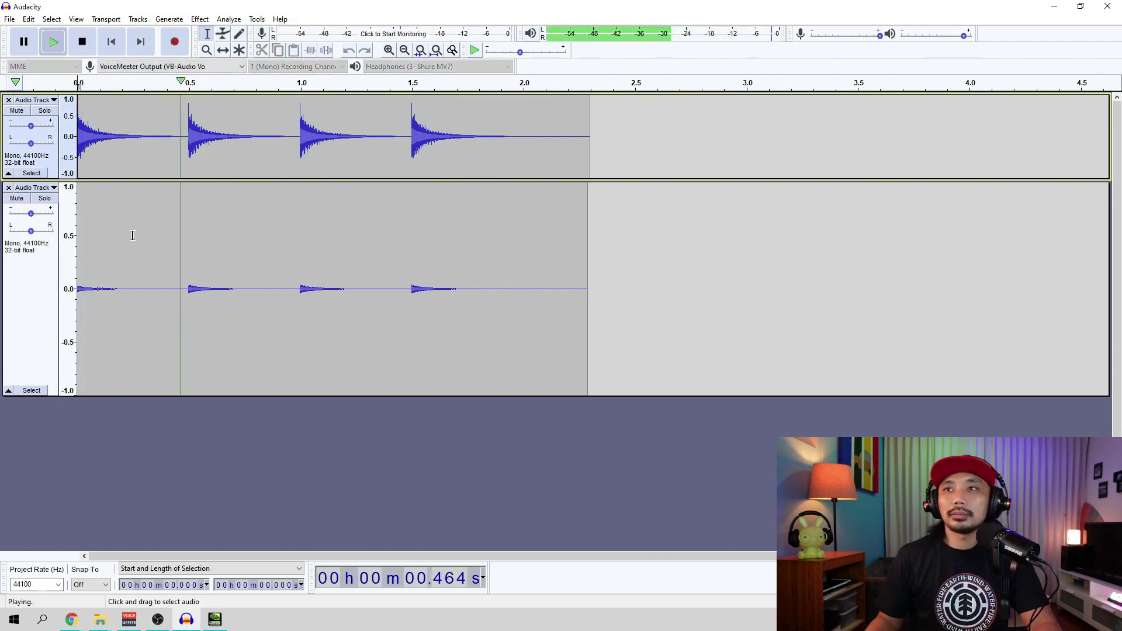